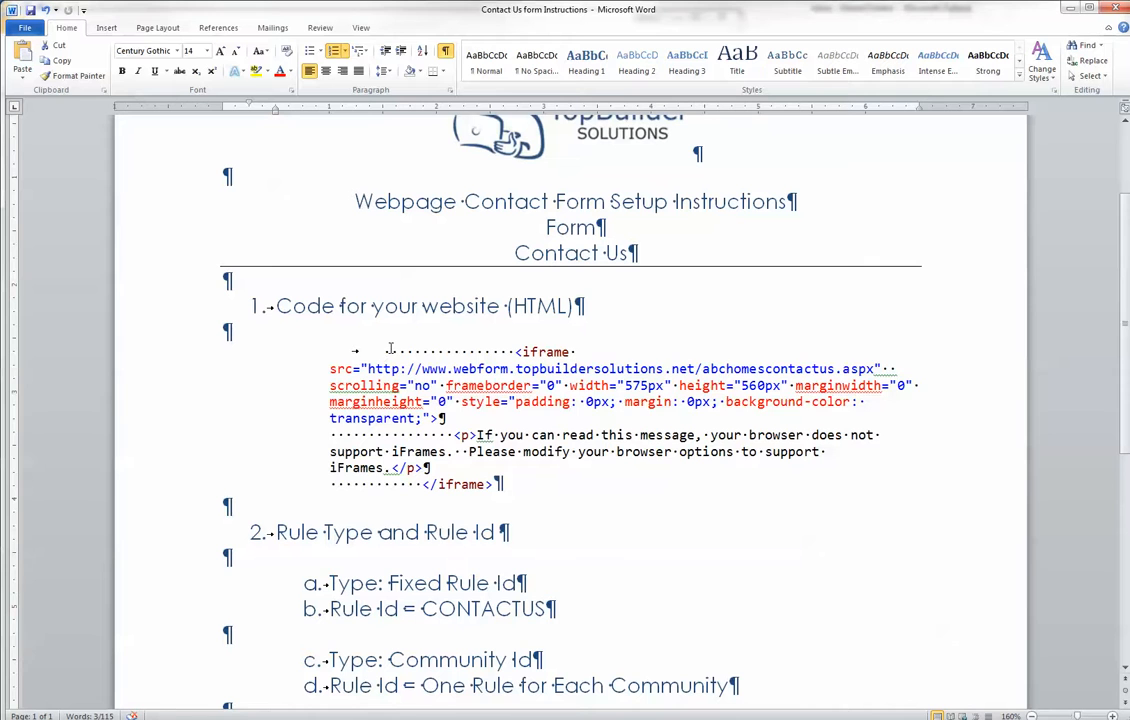
- Review the contact form instructions: the website HTML code, the Rule Type and Rule Id section, and the special processing requirements
{"action": "left_click_drag", "start_coordinate": [390, 348], "coordinate": [686, 533]}
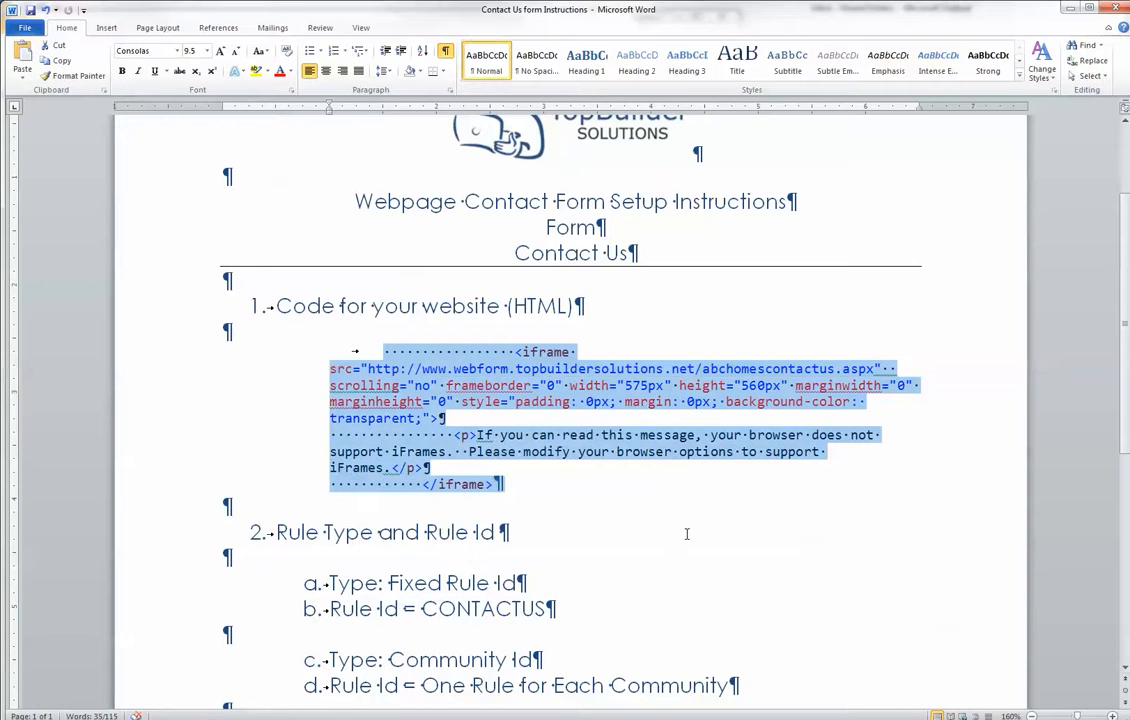
{"action": "scroll", "coordinate": [686, 533], "scroll_direction": "down", "scroll_amount": 1}
{"action": "left_click", "coordinate": [281, 441]}
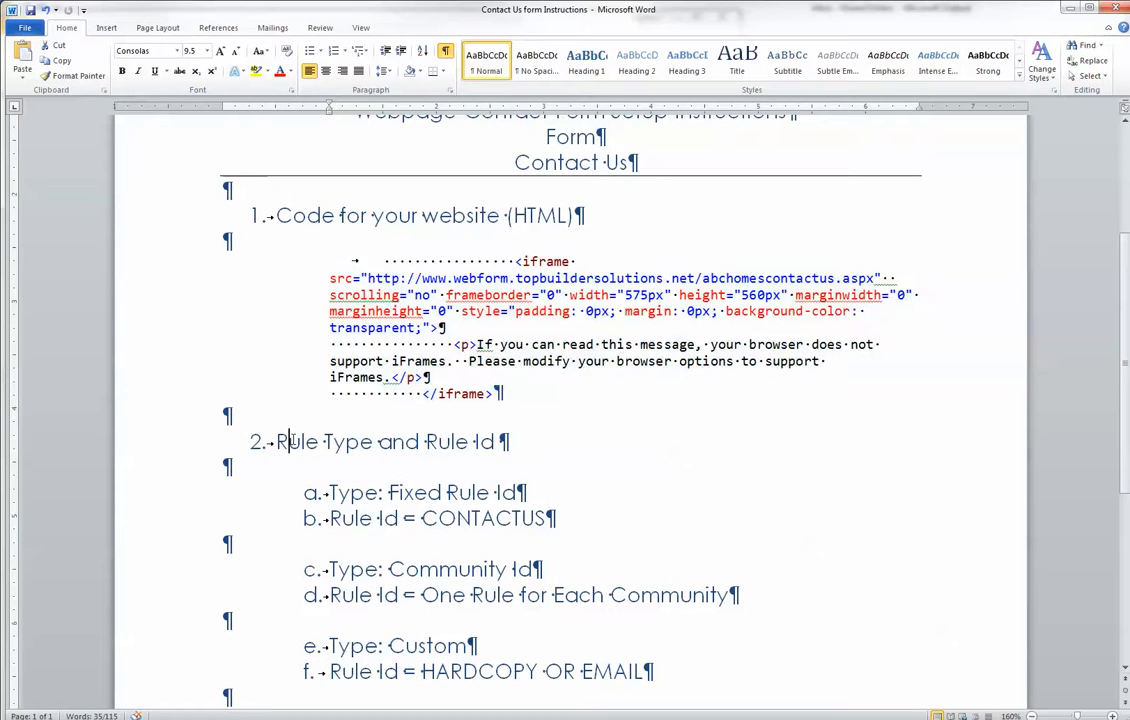
{"action": "left_click_drag", "start_coordinate": [281, 441], "coordinate": [610, 672]}
{"action": "left_click", "coordinate": [666, 563]}
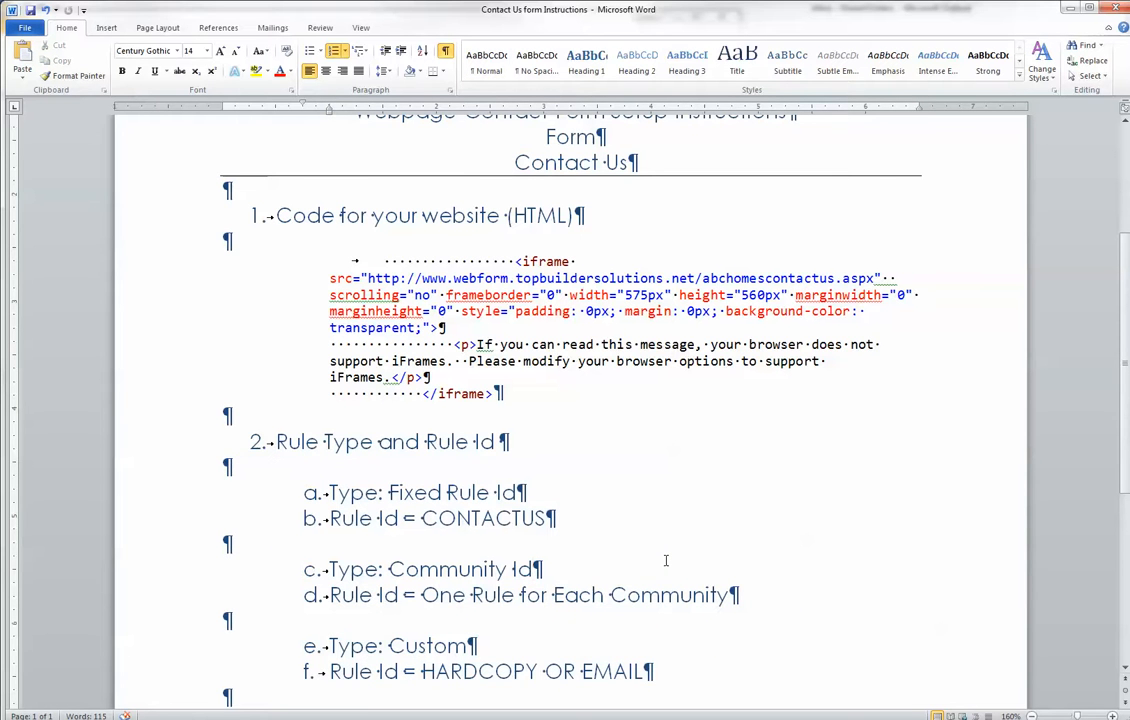
{"action": "scroll", "coordinate": [666, 560], "scroll_direction": "down", "scroll_amount": 5}
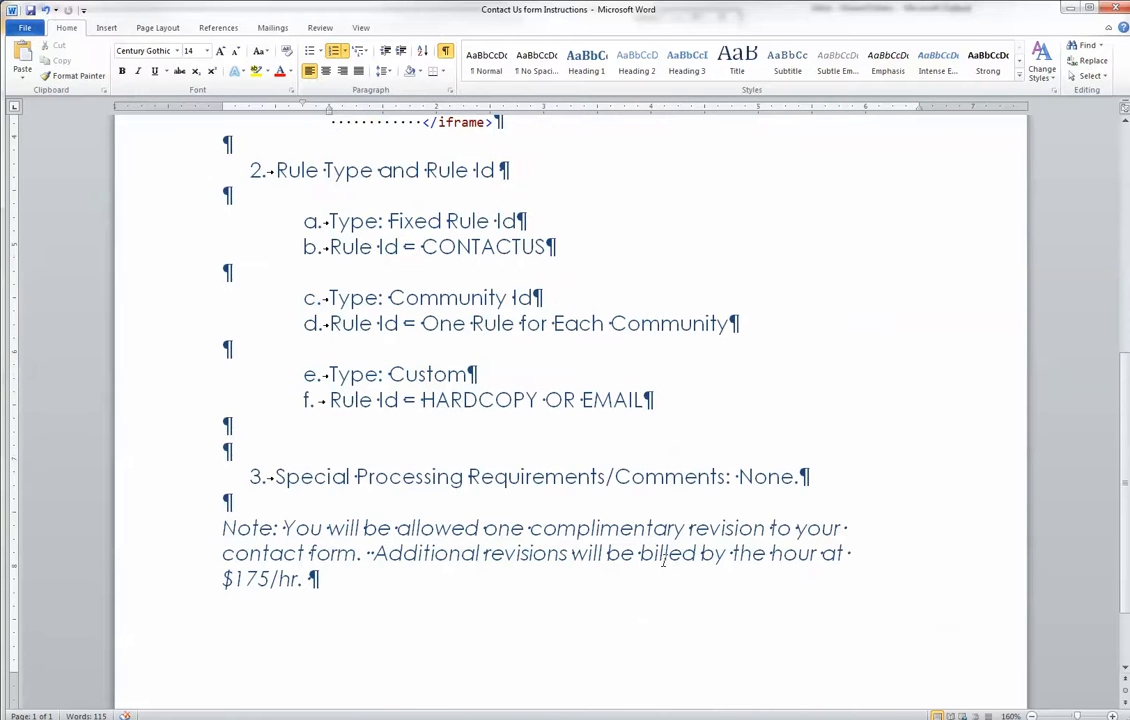
{"action": "left_click_drag", "start_coordinate": [276, 477], "coordinate": [790, 480]}
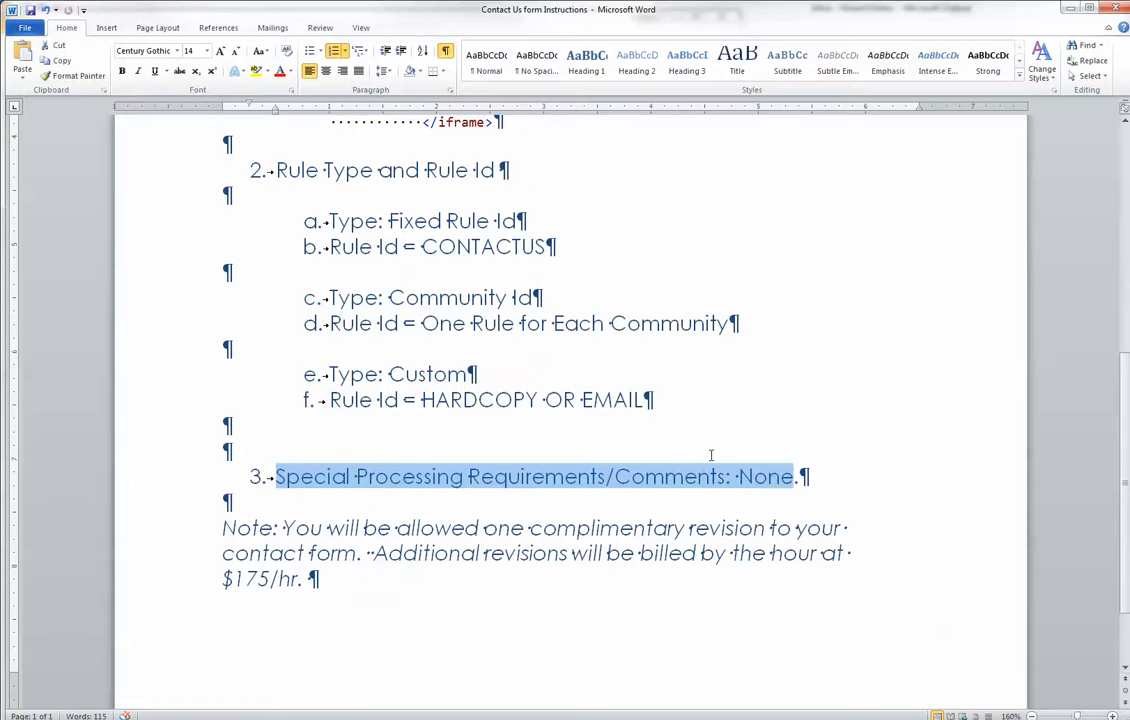
{"action": "left_click", "coordinate": [654, 404]}
{"action": "scroll", "coordinate": [654, 404], "scroll_direction": "up", "scroll_amount": 5}
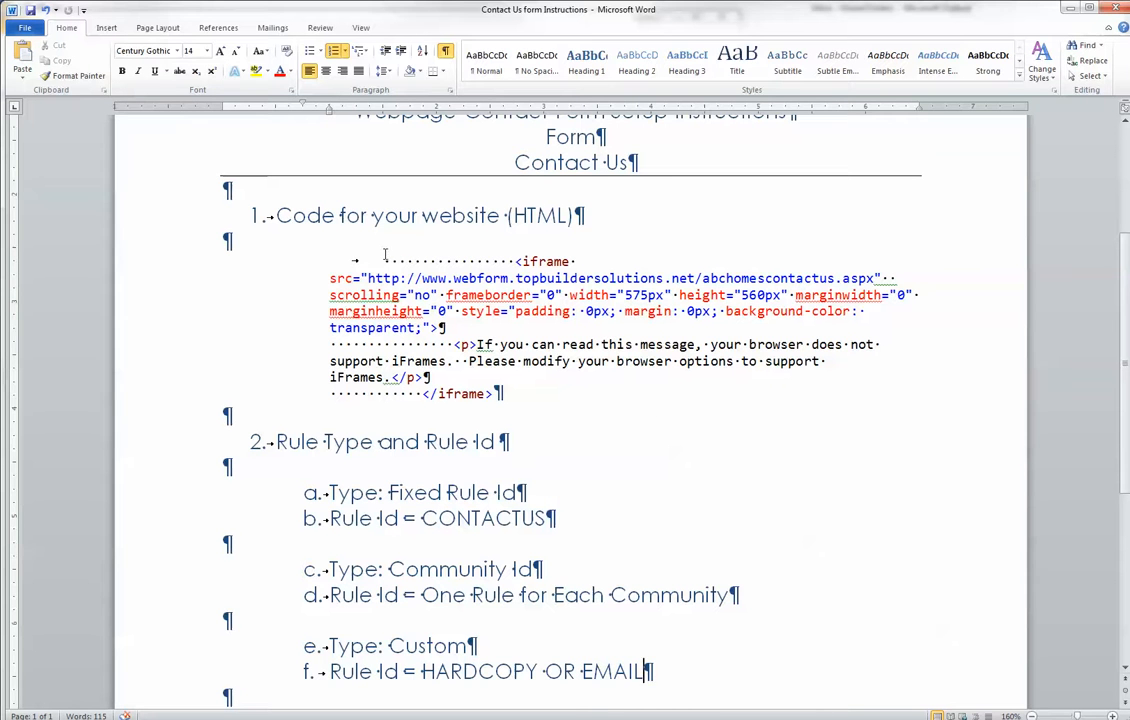
- Examine the iframe code under Code for your website, including its width and height attributes
{"action": "left_click_drag", "start_coordinate": [384, 261], "coordinate": [505, 394]}
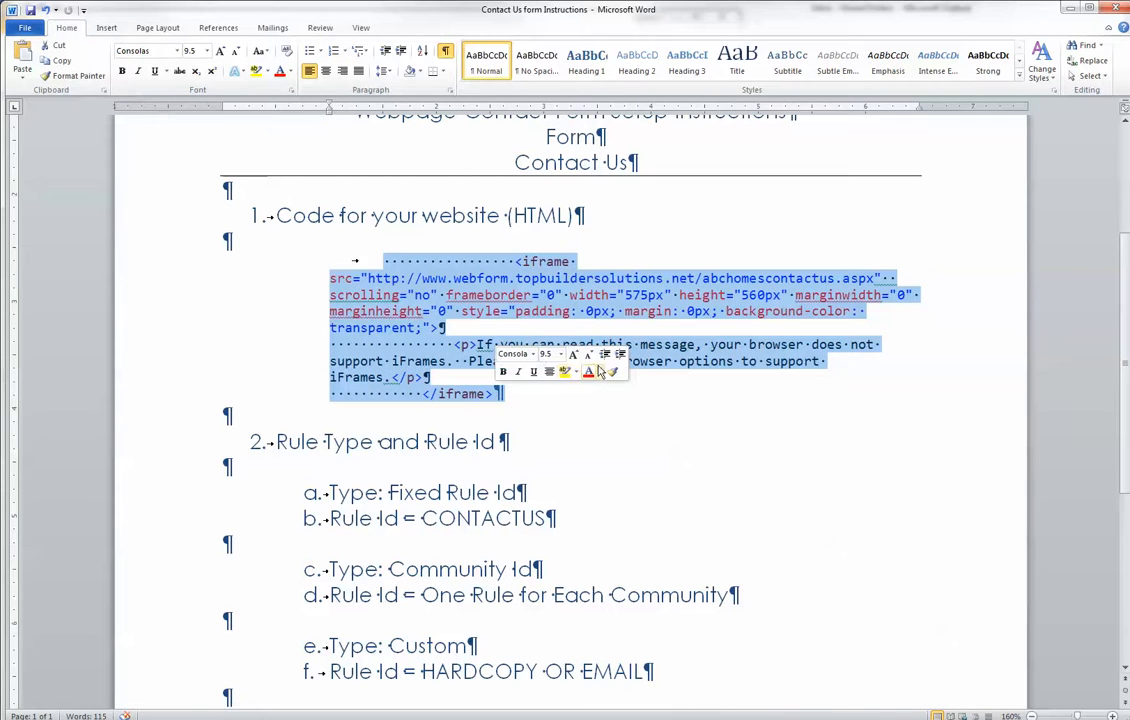
{"action": "left_click", "coordinate": [631, 418]}
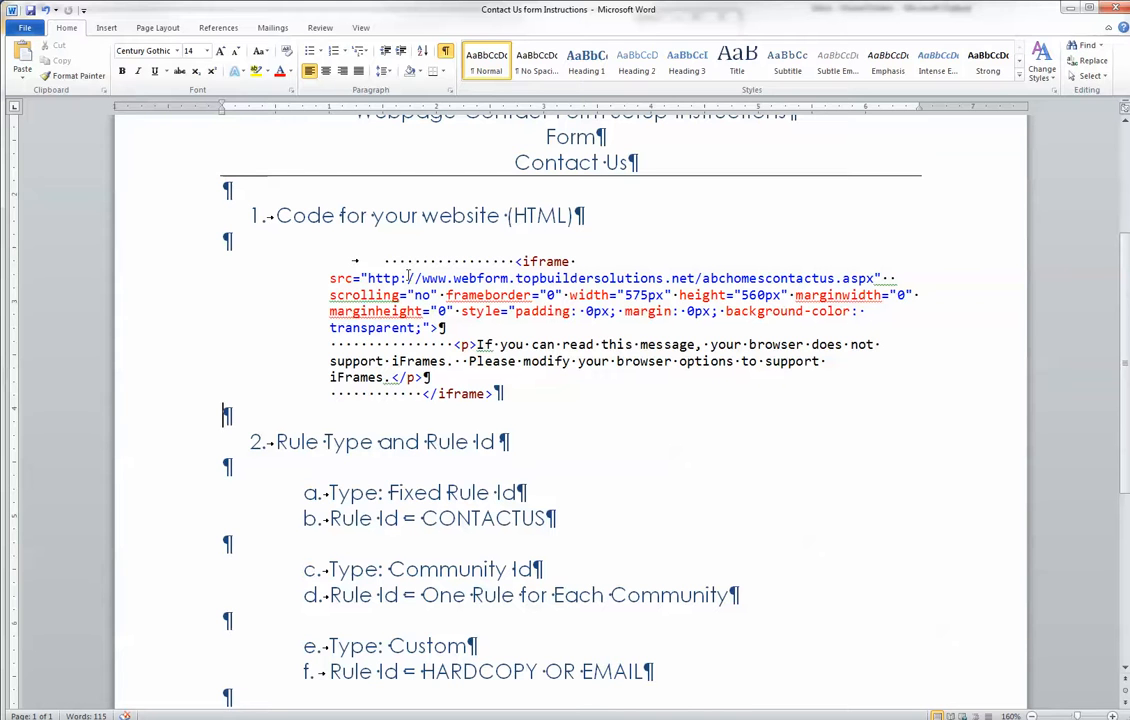
{"action": "left_click_drag", "start_coordinate": [383, 262], "coordinate": [505, 396]}
{"action": "left_click", "coordinate": [572, 417]}
{"action": "left_click", "coordinate": [626, 295]}
{"action": "double_click", "coordinate": [640, 295]}
{"action": "left_click", "coordinate": [749, 296]}
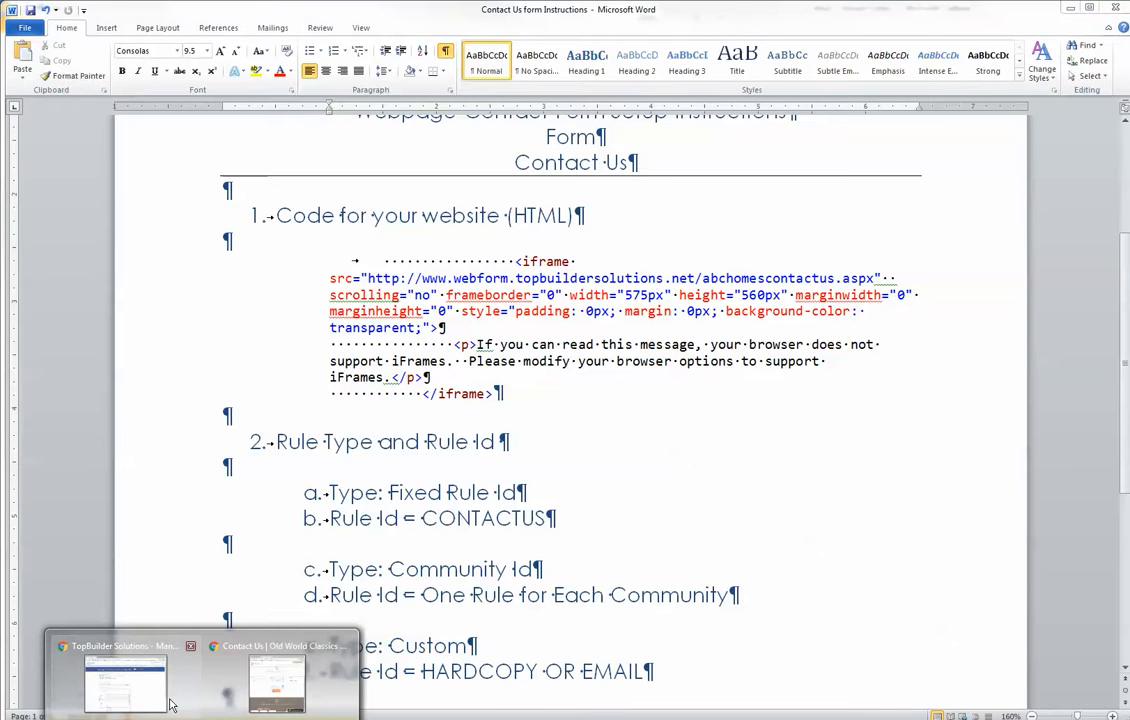
- Switch to Chrome's Old World Classics Contact Us page and check how its form adapts to a narrower and a wider window
{"action": "left_click", "coordinate": [171, 704]}
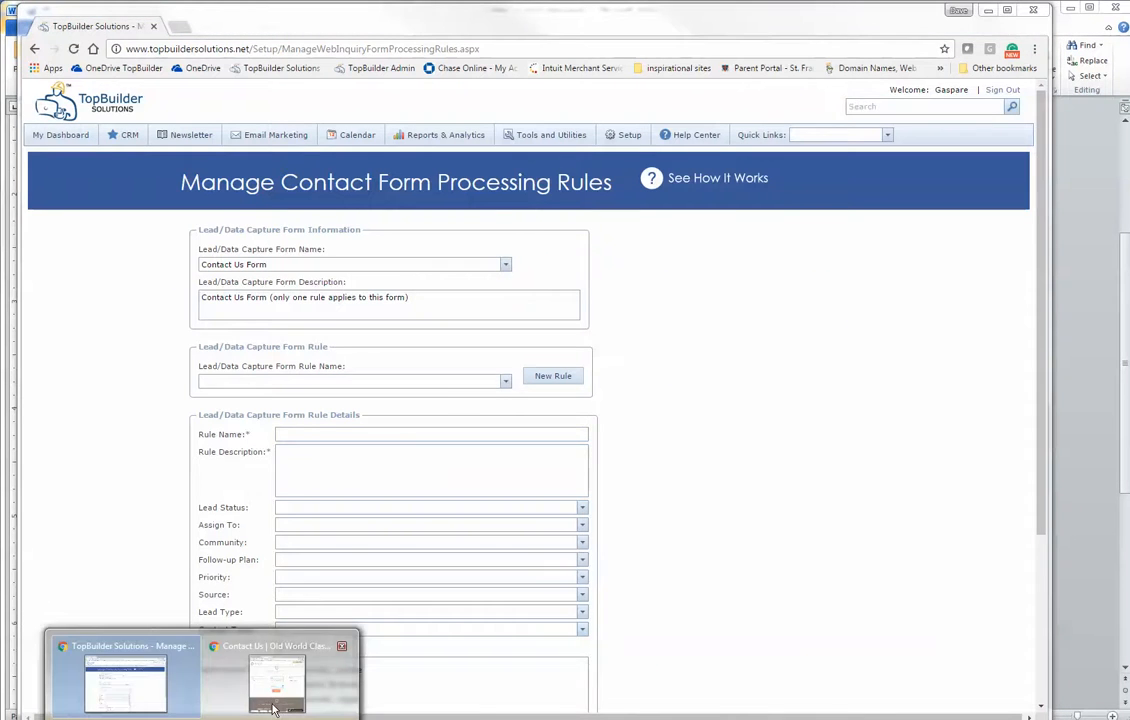
{"action": "left_click", "coordinate": [292, 684]}
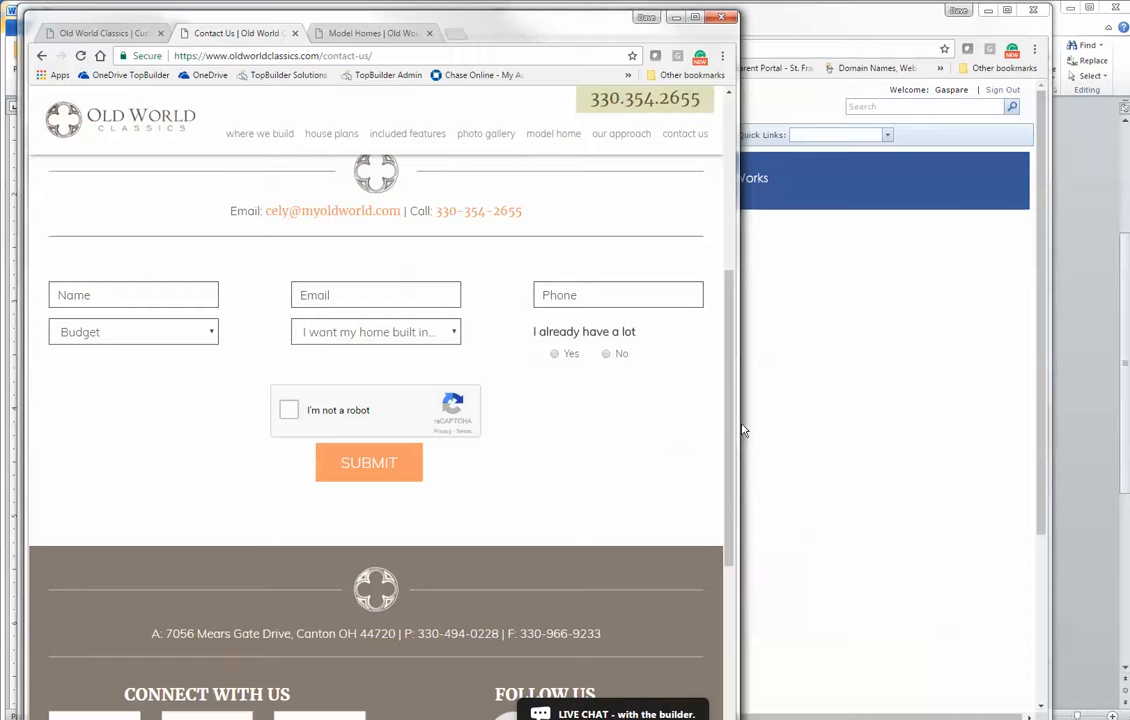
{"action": "left_click_drag", "start_coordinate": [738, 424], "coordinate": [487, 412]}
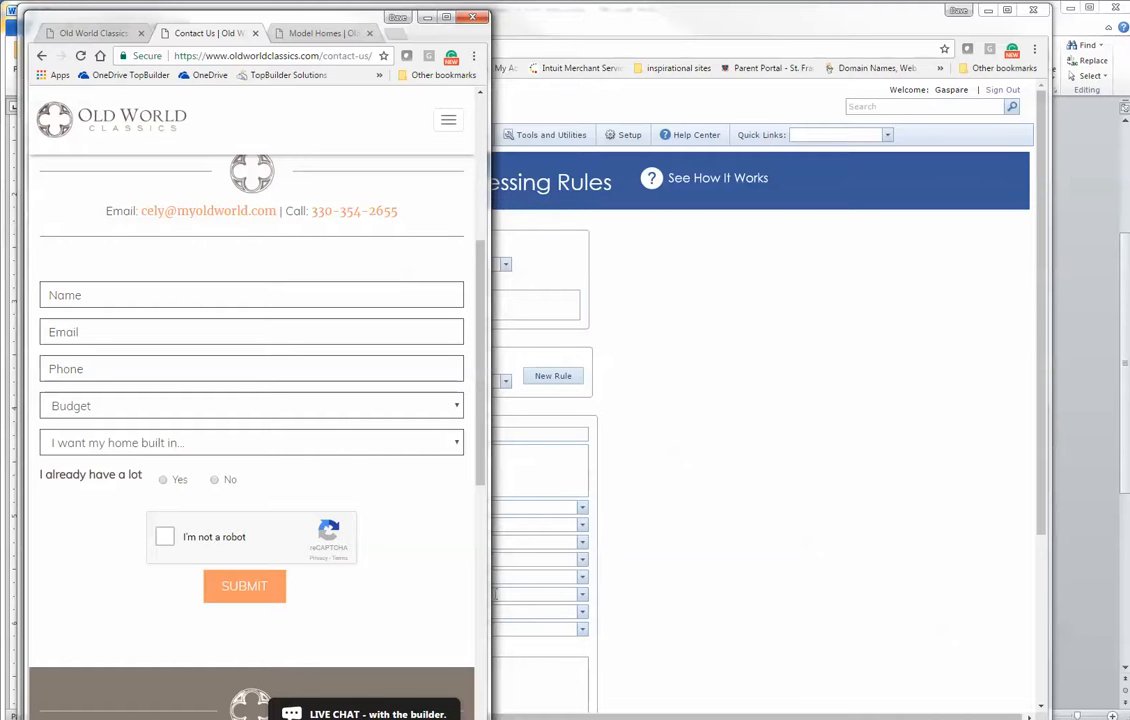
{"action": "left_click_drag", "start_coordinate": [488, 594], "coordinate": [781, 613]}
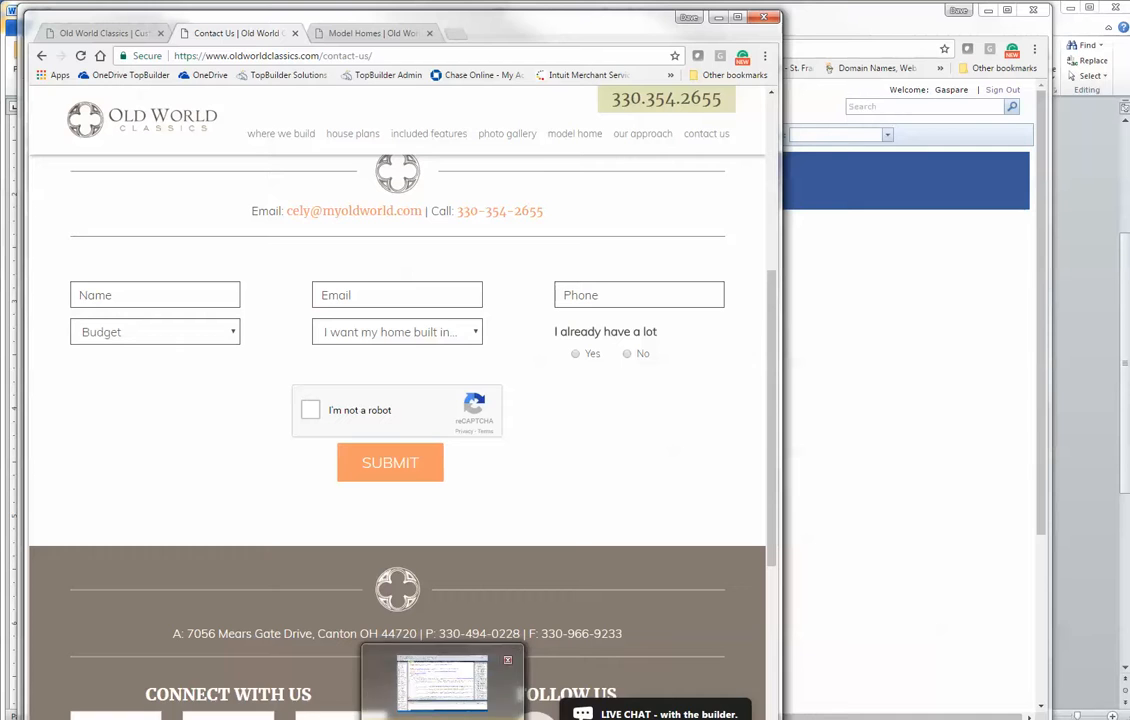
- Return to the Word instructions and review the Fixed Rule Id type and its CONTACTUS rule id
{"action": "mouse_move", "coordinate": [323, 719]}
{"action": "left_click", "coordinate": [397, 685]}
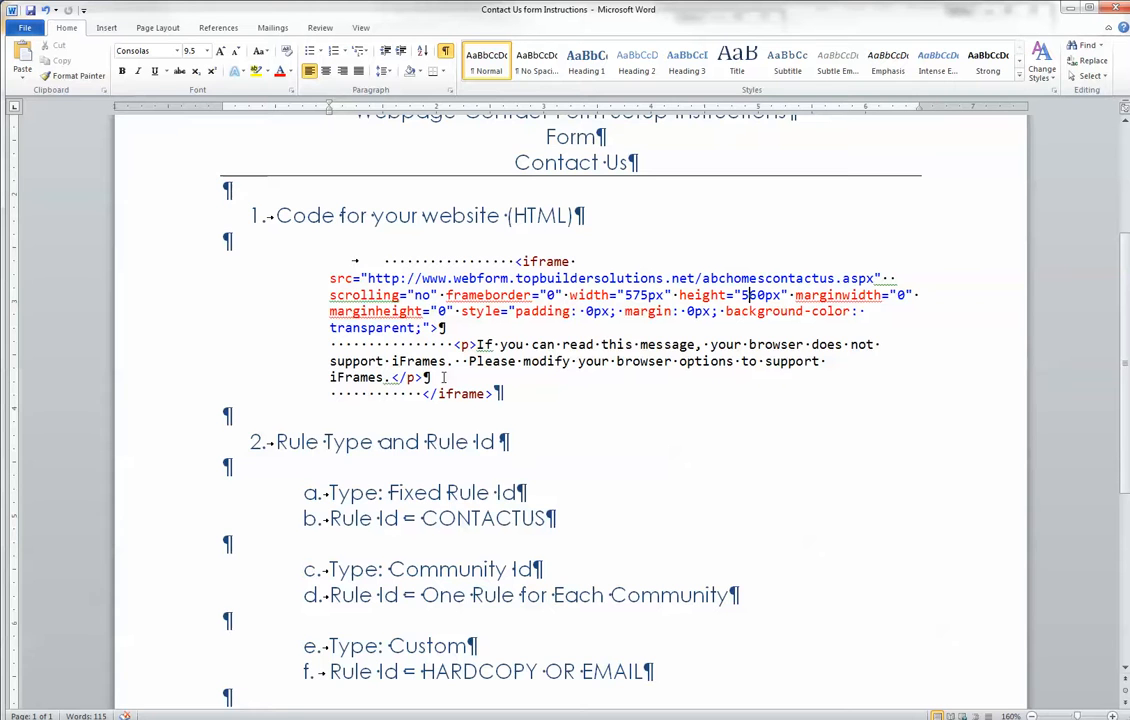
{"action": "scroll", "coordinate": [443, 377], "scroll_direction": "down", "scroll_amount": 2}
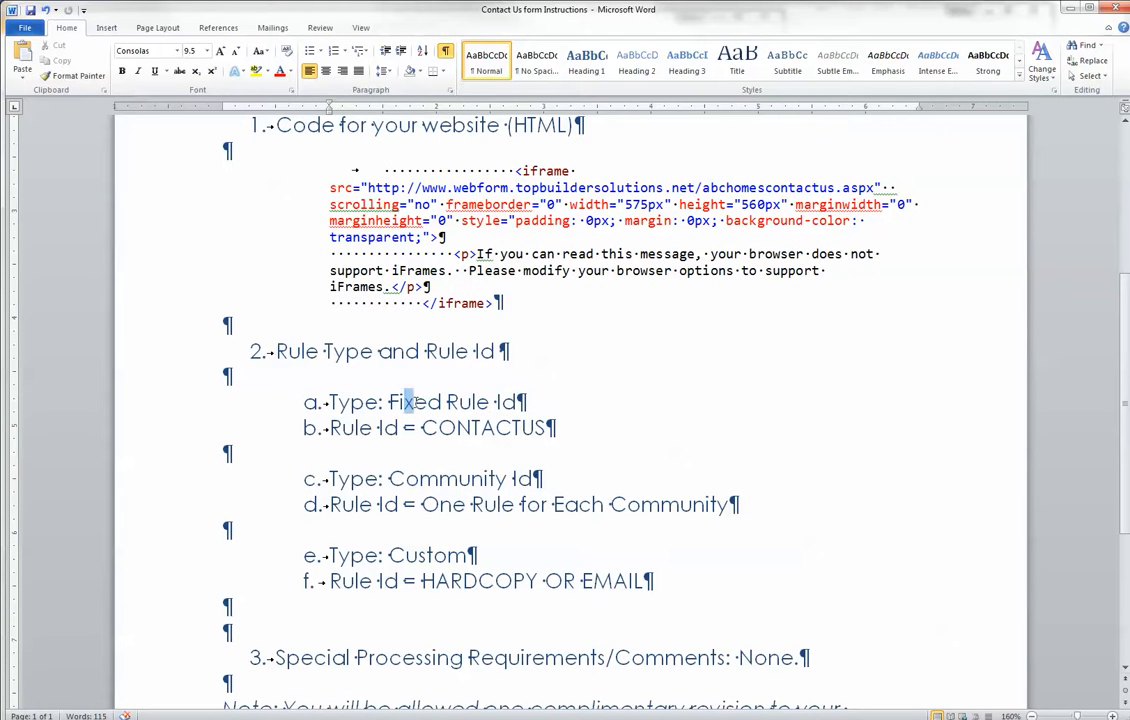
{"action": "left_click_drag", "start_coordinate": [408, 401], "coordinate": [516, 402]}
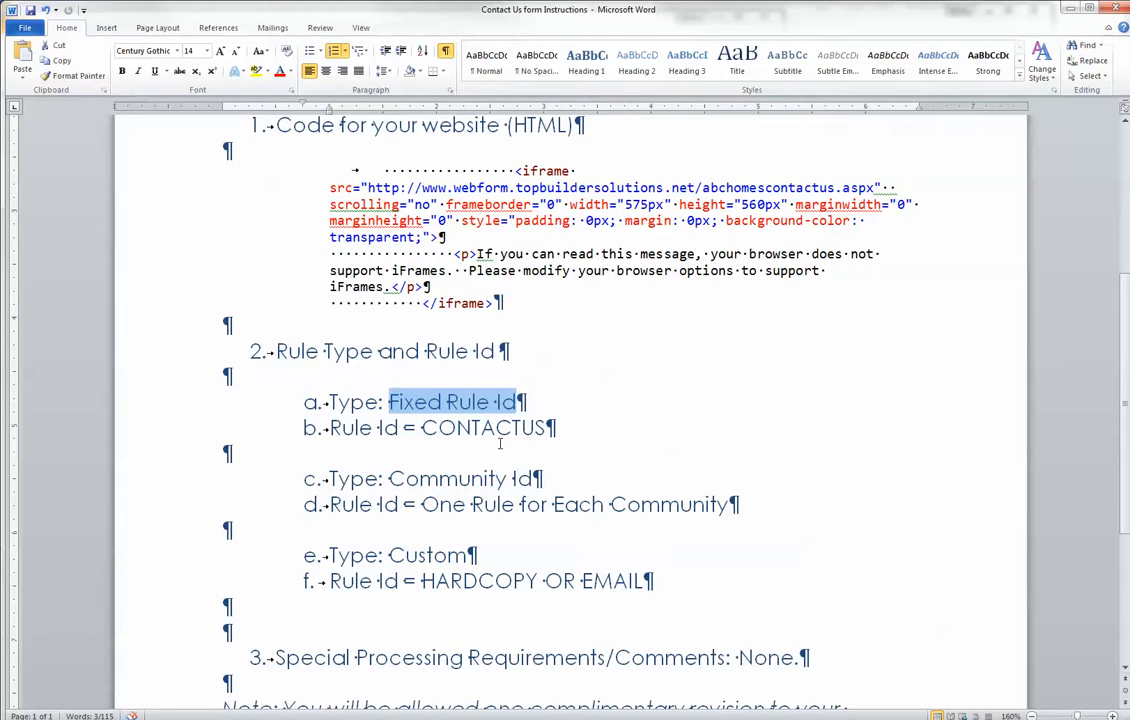
{"action": "left_click", "coordinate": [390, 431]}
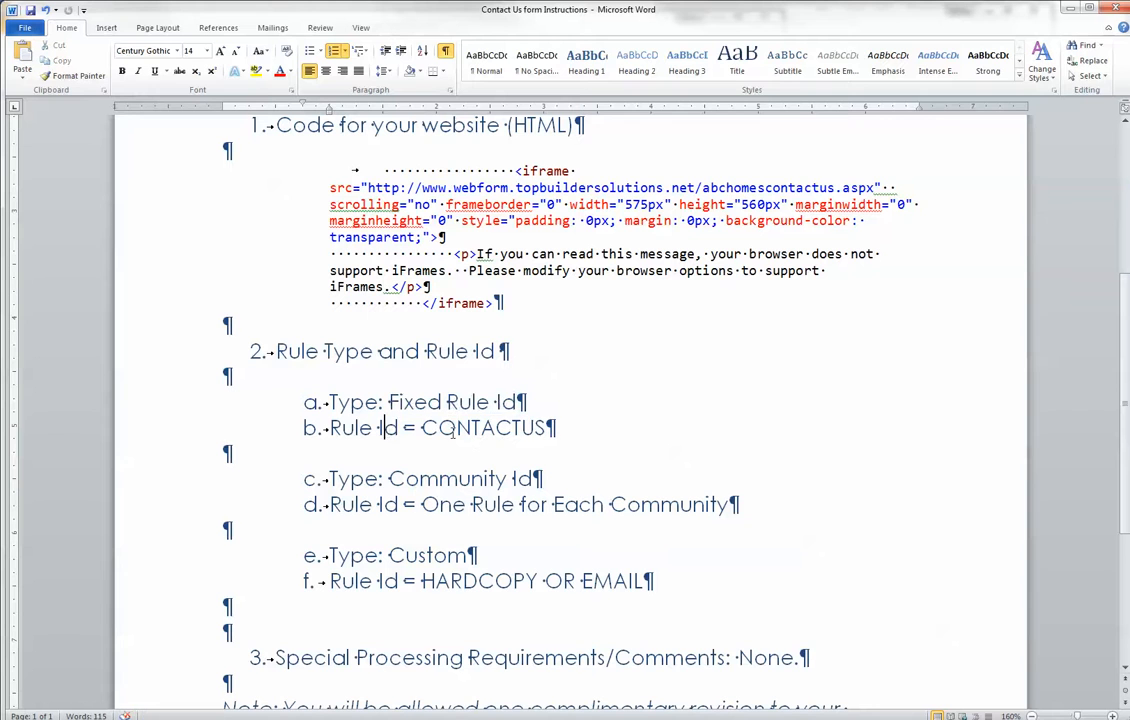
{"action": "double_click", "coordinate": [464, 433]}
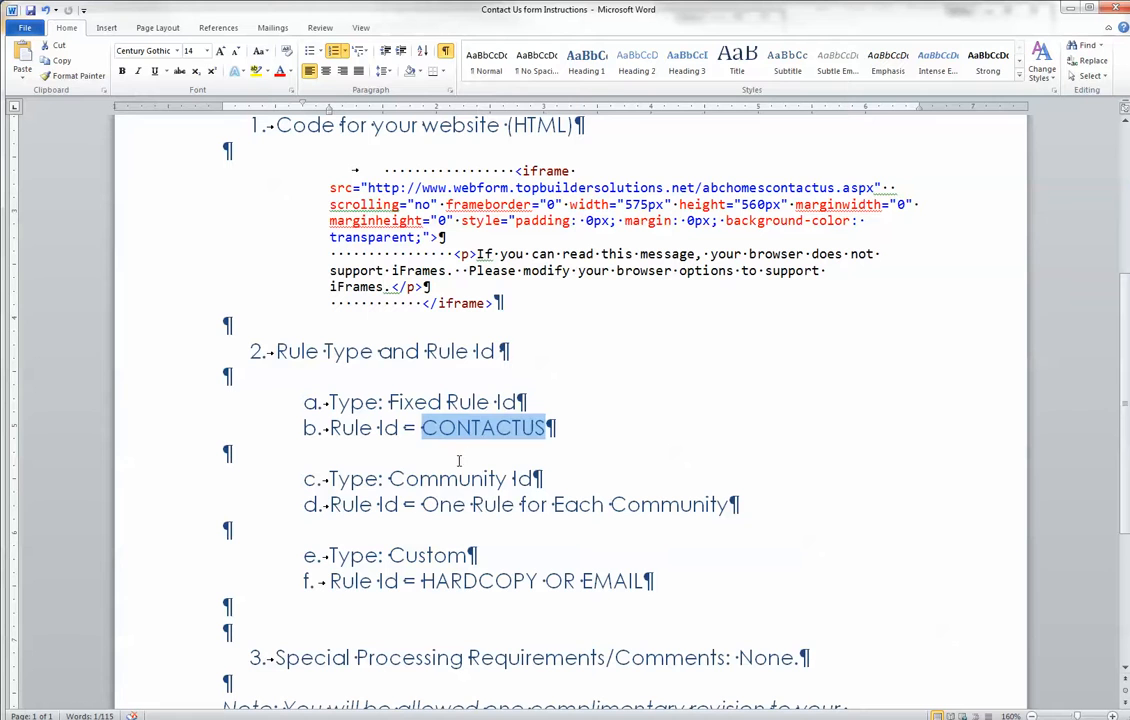
- Review the Community Id and Custom rule types with their rule ids, ending on the fixed CONTACTUS rule lines
{"action": "left_click_drag", "start_coordinate": [389, 479], "coordinate": [516, 498]}
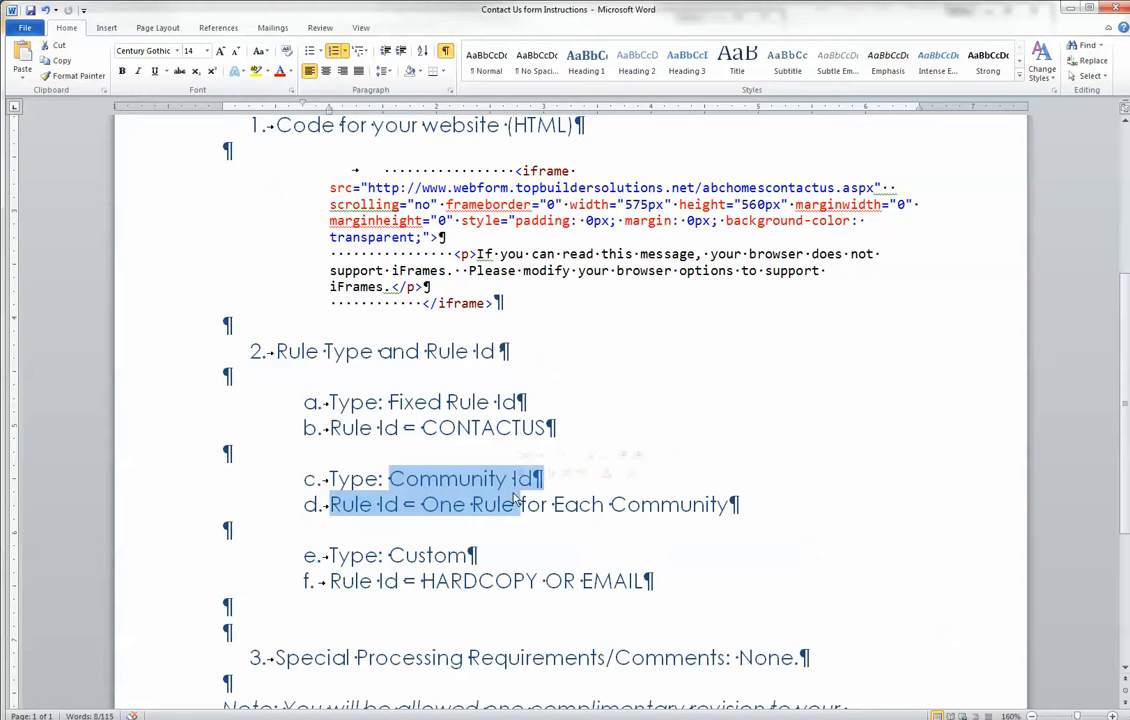
{"action": "left_click", "coordinate": [517, 494]}
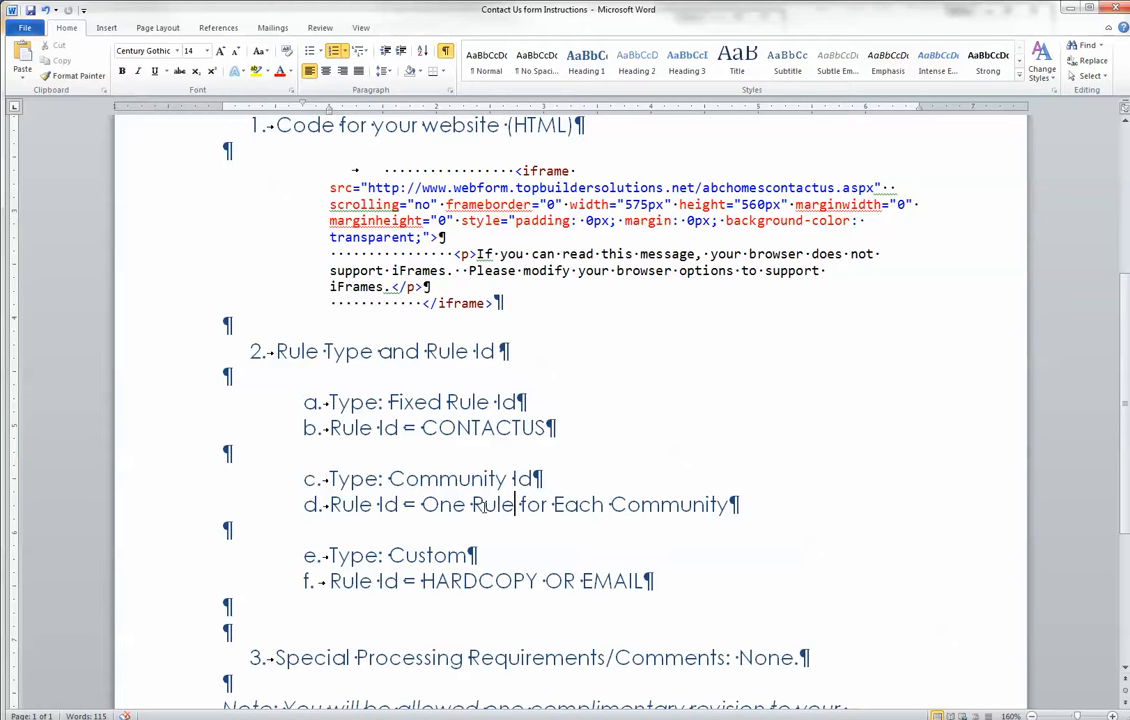
{"action": "left_click", "coordinate": [481, 506]}
{"action": "left_click_drag", "start_coordinate": [421, 583], "coordinate": [604, 590]}
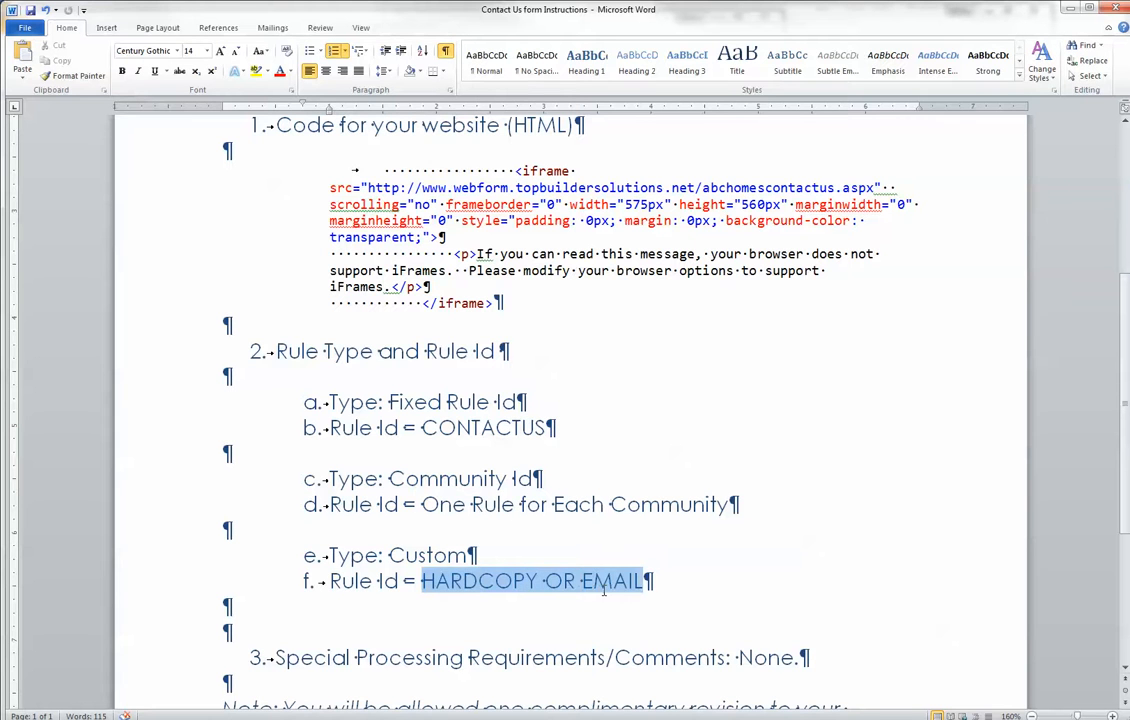
{"action": "left_click", "coordinate": [303, 580]}
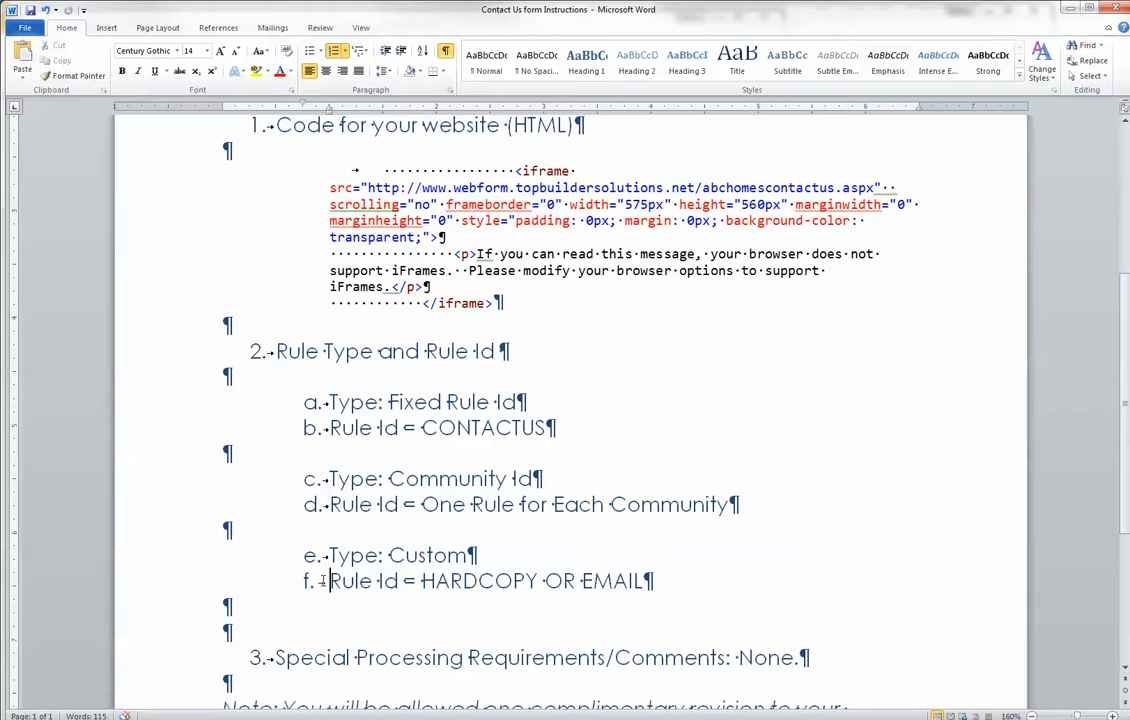
{"action": "left_click_drag", "start_coordinate": [330, 402], "coordinate": [513, 420]}
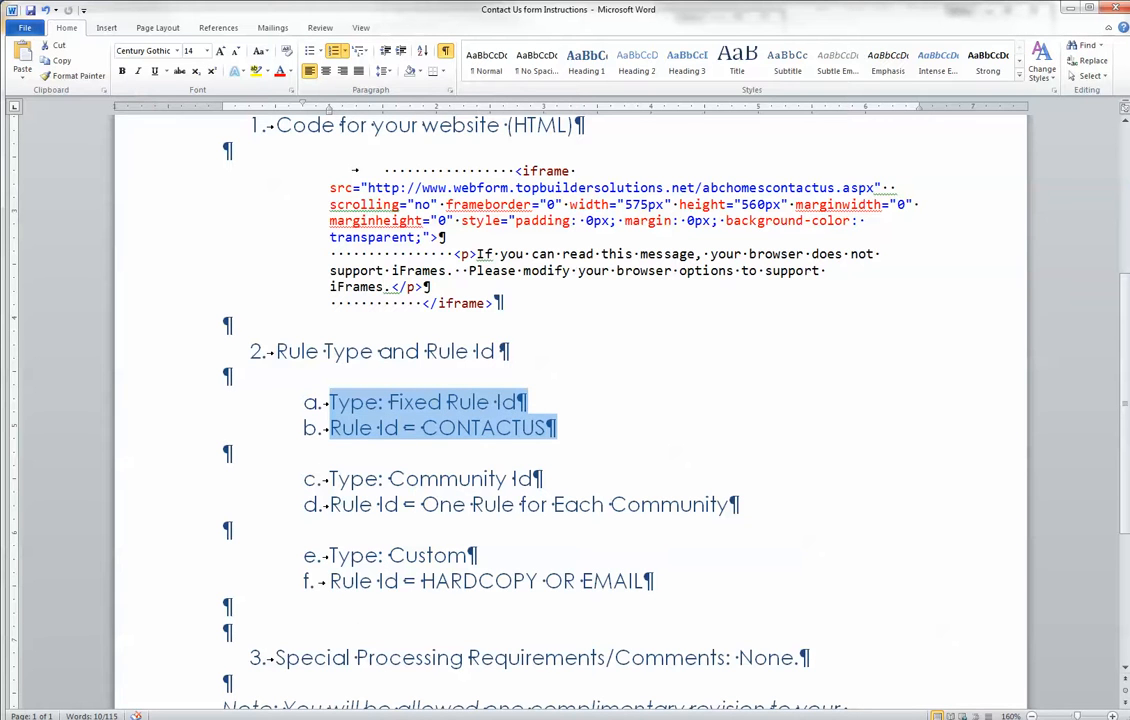
- Switch to TopBuilder in Chrome, open the online contact form processing rules and choose the Contact Us Form
{"action": "left_click", "coordinate": [205, 718]}
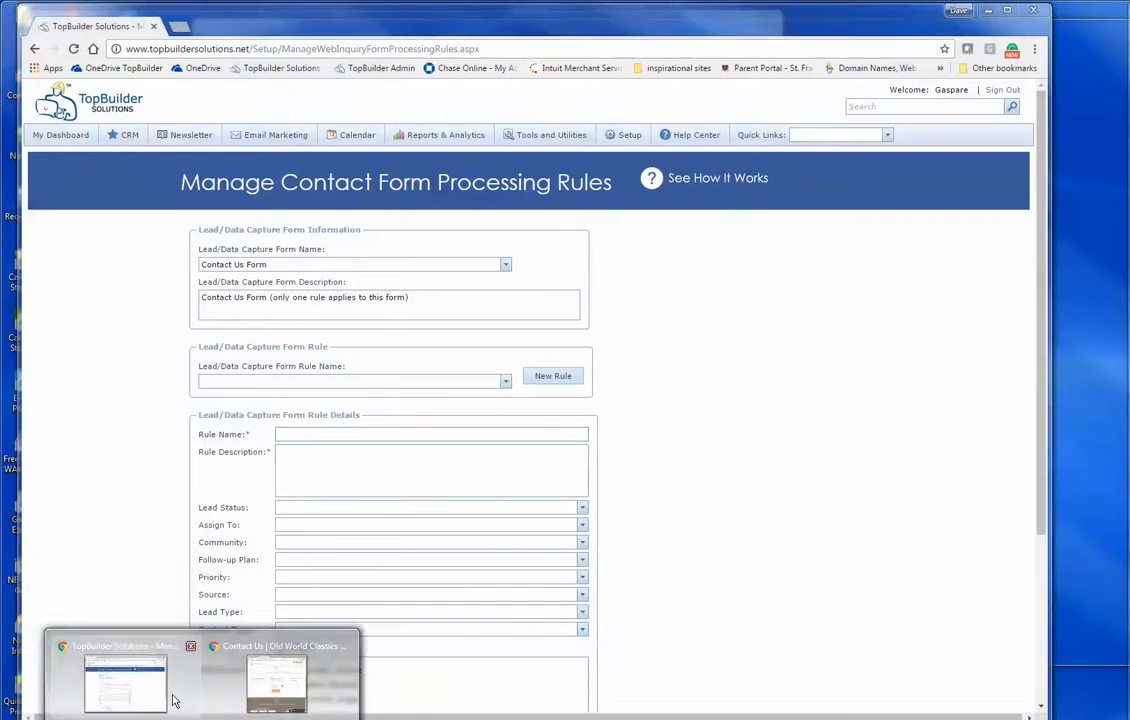
{"action": "left_click", "coordinate": [173, 697]}
{"action": "mouse_move", "coordinate": [575, 141]}
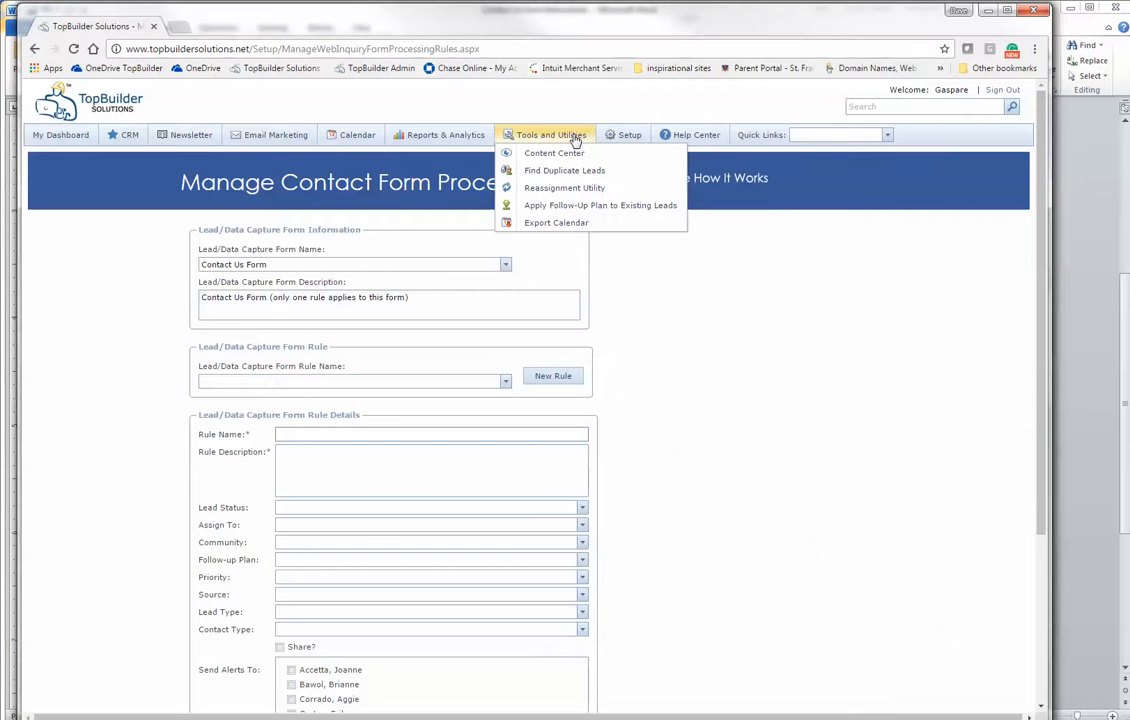
{"action": "mouse_move", "coordinate": [626, 138]}
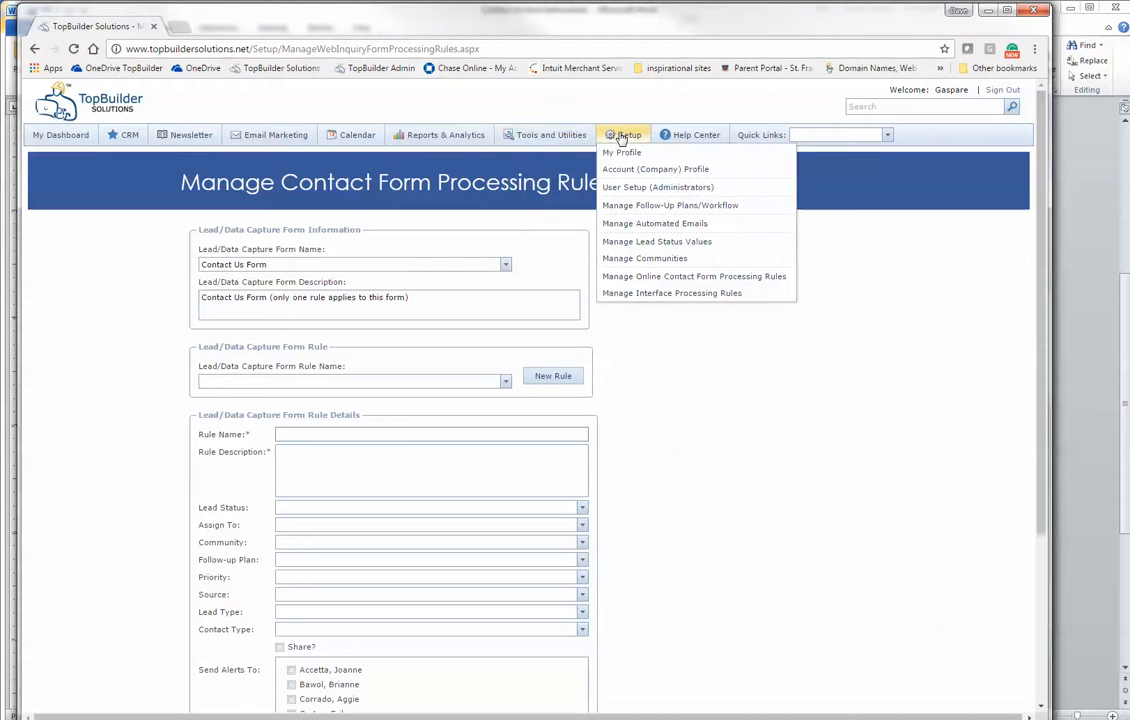
{"action": "left_click", "coordinate": [655, 277]}
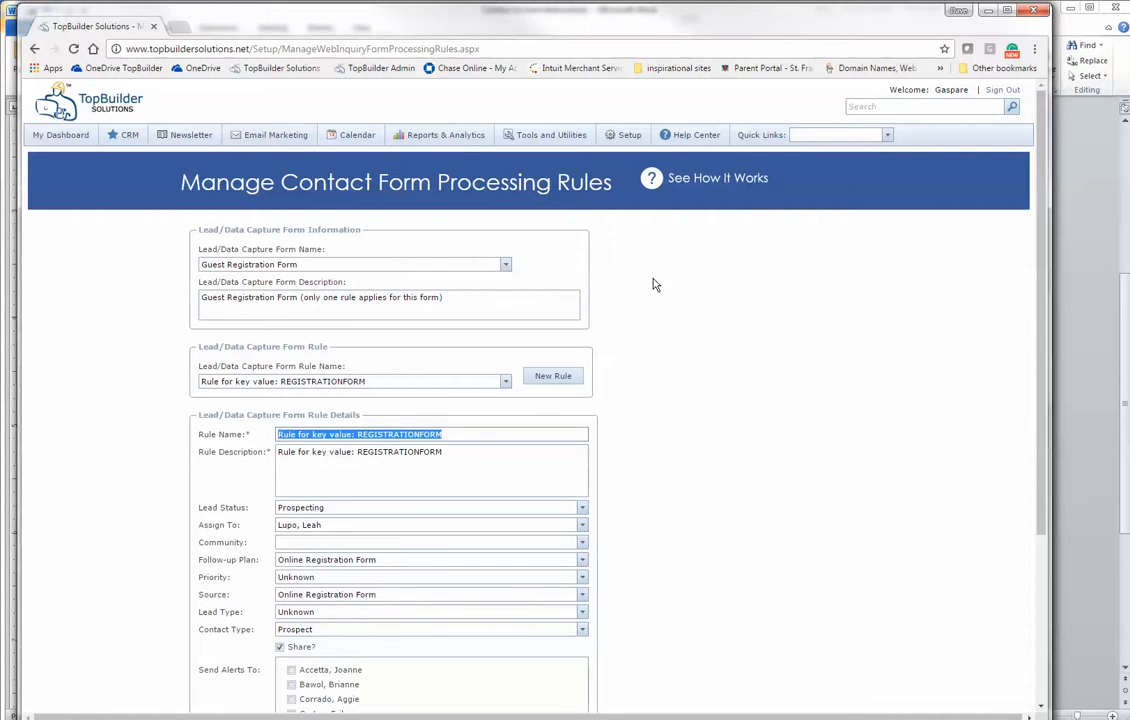
{"action": "left_click", "coordinate": [505, 265]}
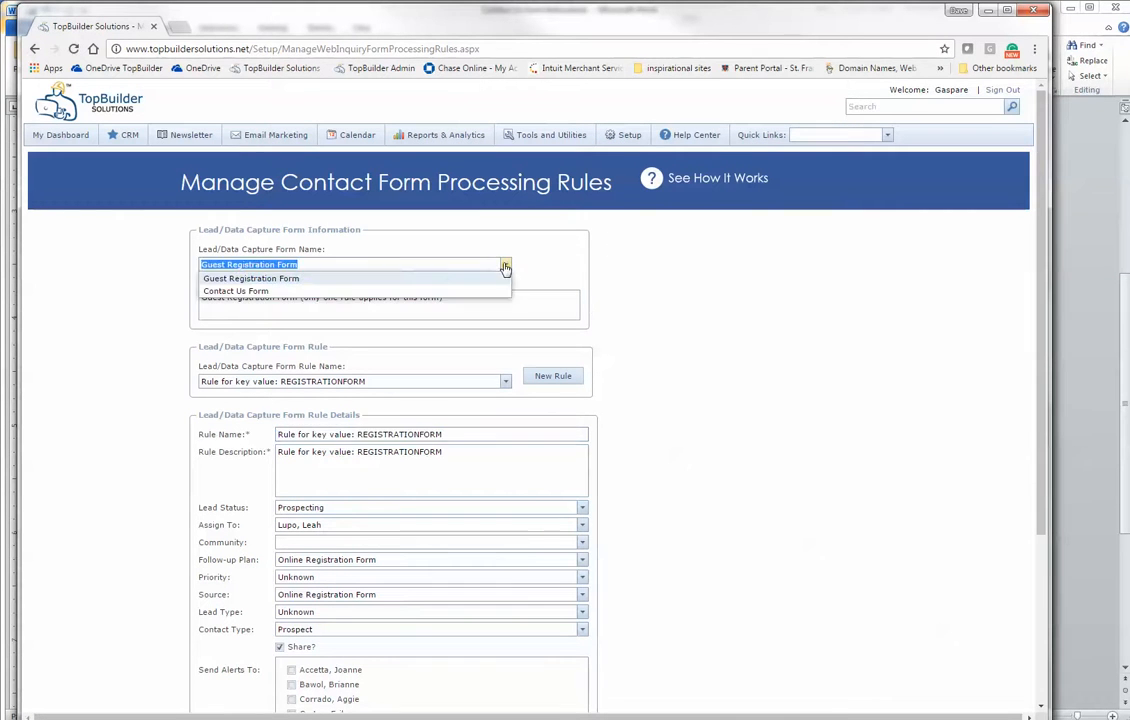
{"action": "left_click", "coordinate": [240, 291]}
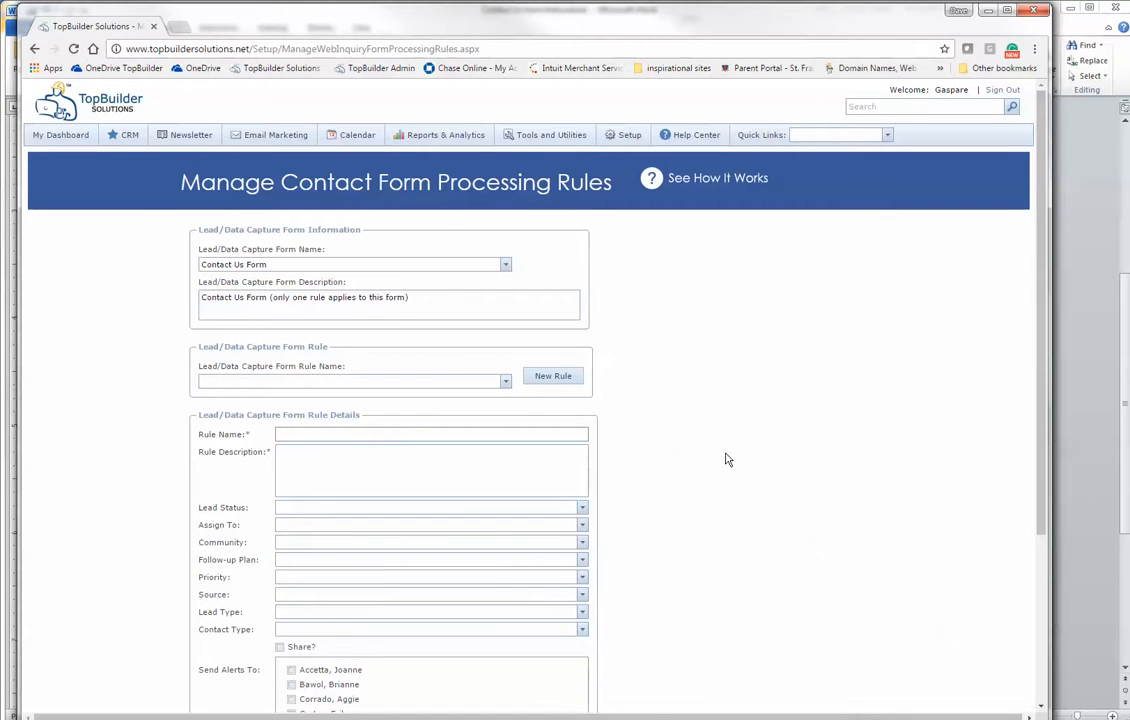
- Name the rule "this is the contact us form rule" and describe it as "there is only one rule for this form"
{"action": "type", "text": "this is the contact us form rule"}
{"action": "left_click", "coordinate": [561, 476]}
{"action": "type", "text": "the"}
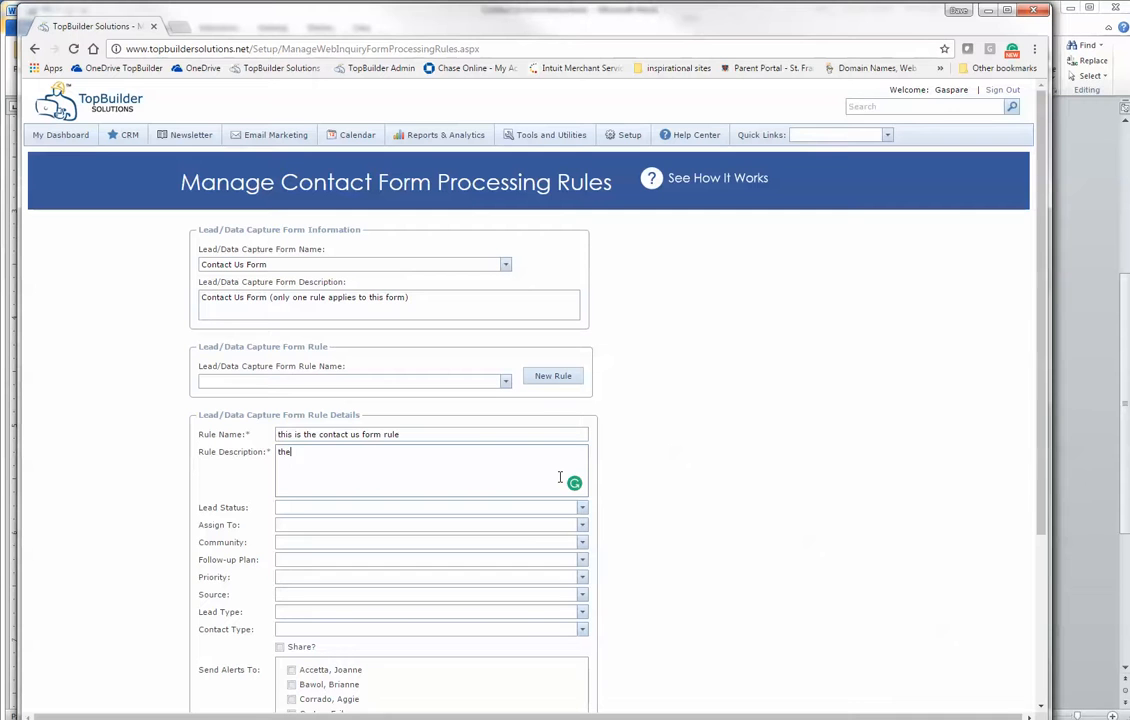
{"action": "type", "text": "re is only one rule for this form"}
- Set the rule's lead status to Prospecting and assign it to the second staff member listed
{"action": "left_click", "coordinate": [581, 507]}
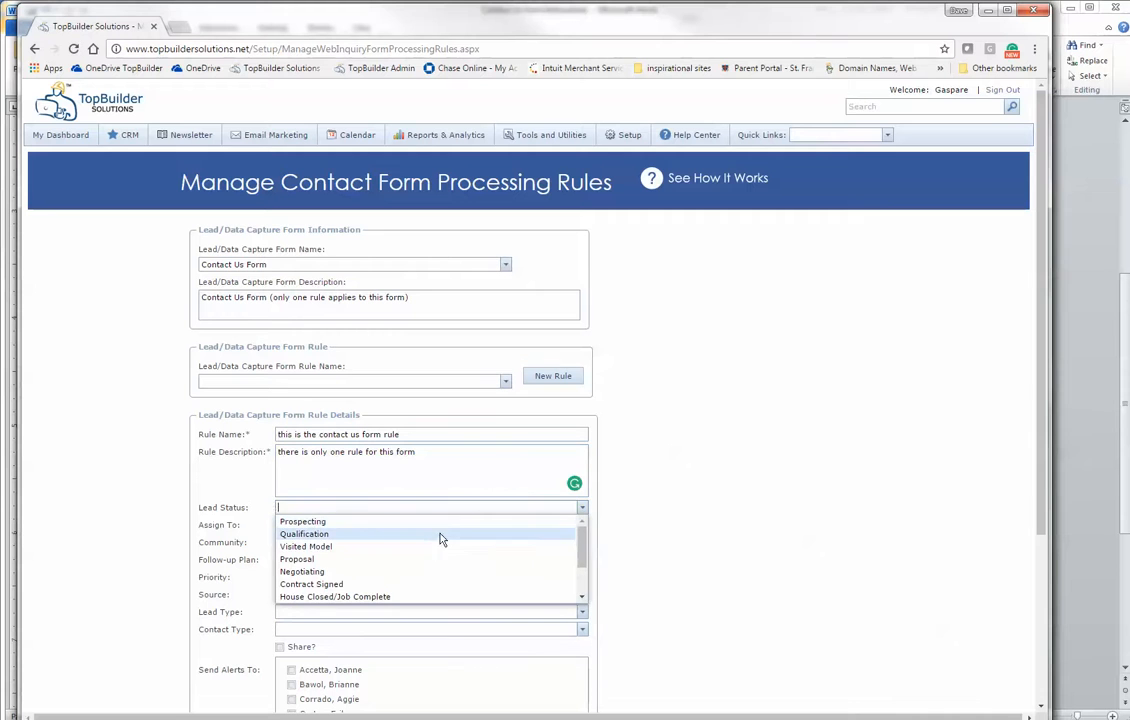
{"action": "left_click", "coordinate": [434, 522]}
{"action": "scroll", "coordinate": [750, 537], "scroll_direction": "down", "scroll_amount": 1}
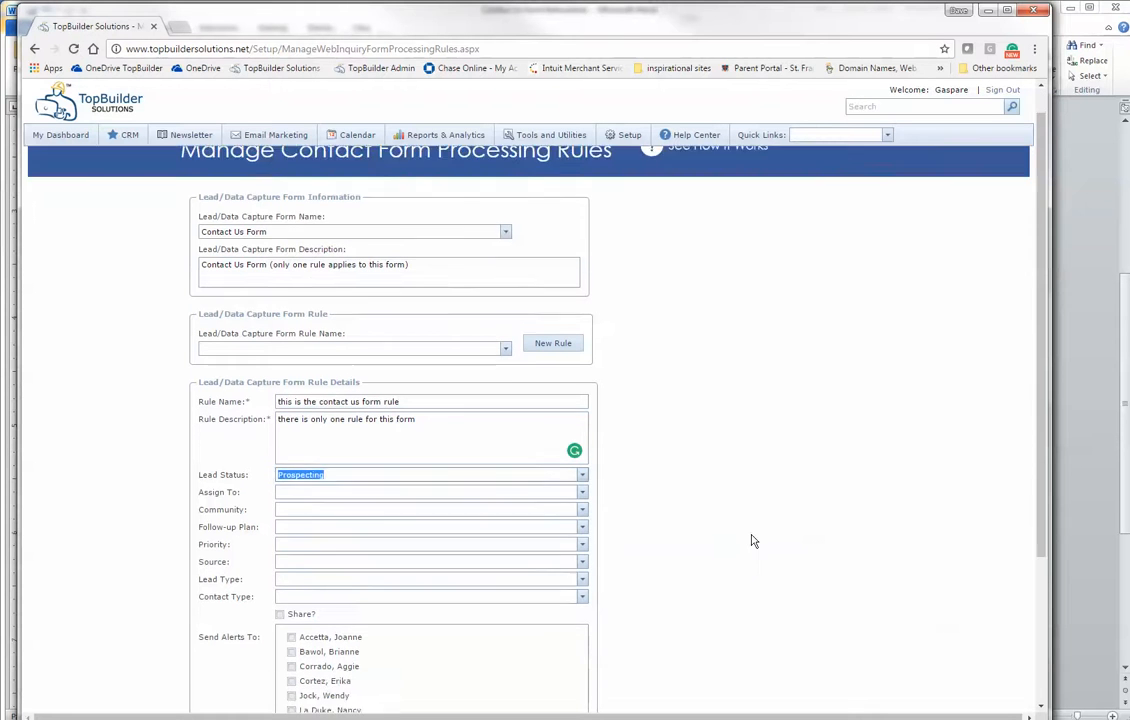
{"action": "left_click", "coordinate": [378, 409]}
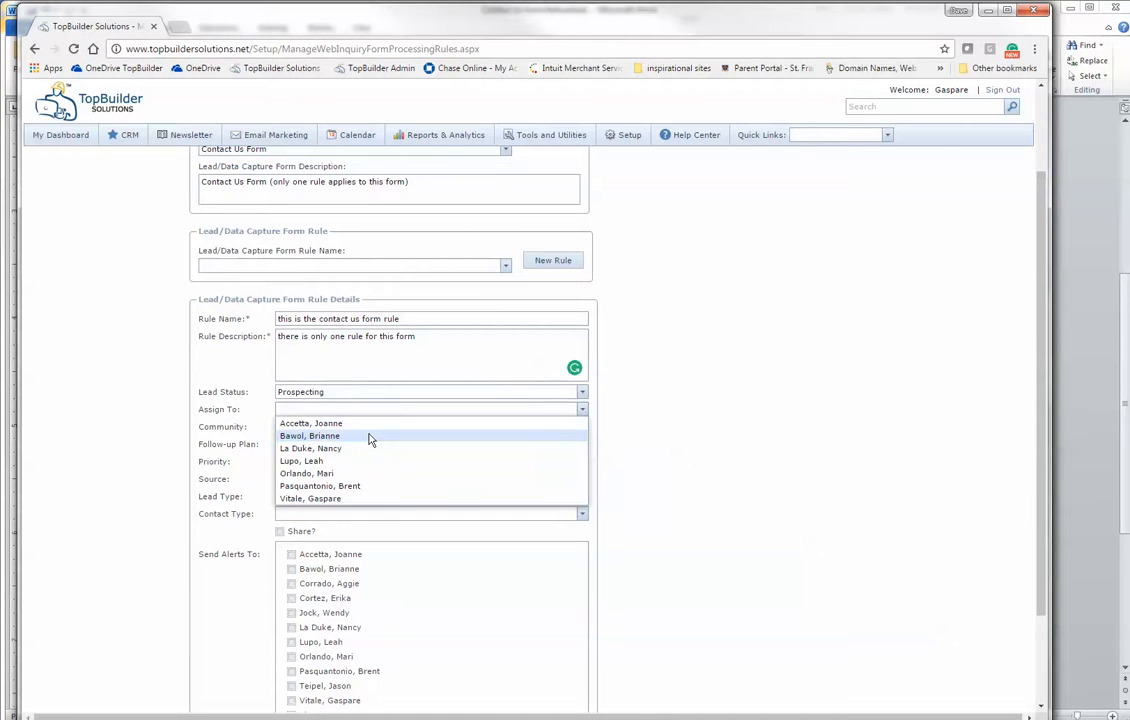
{"action": "left_click", "coordinate": [369, 436]}
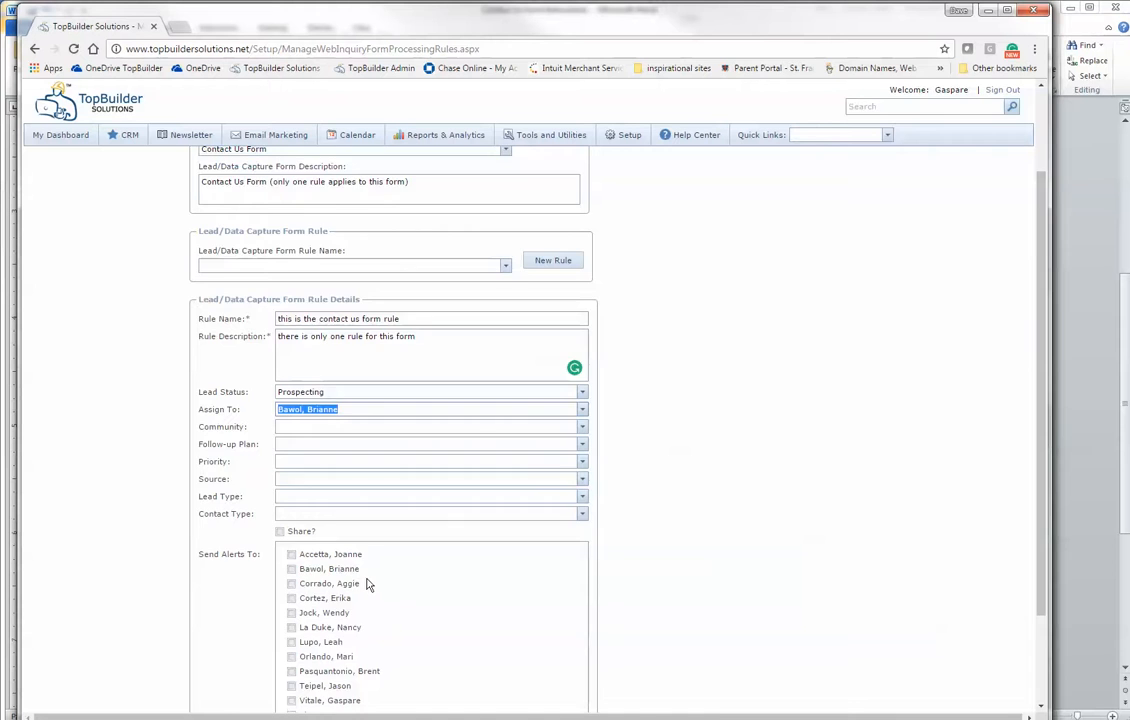
{"action": "scroll", "coordinate": [368, 580], "scroll_direction": "down", "scroll_amount": 1}
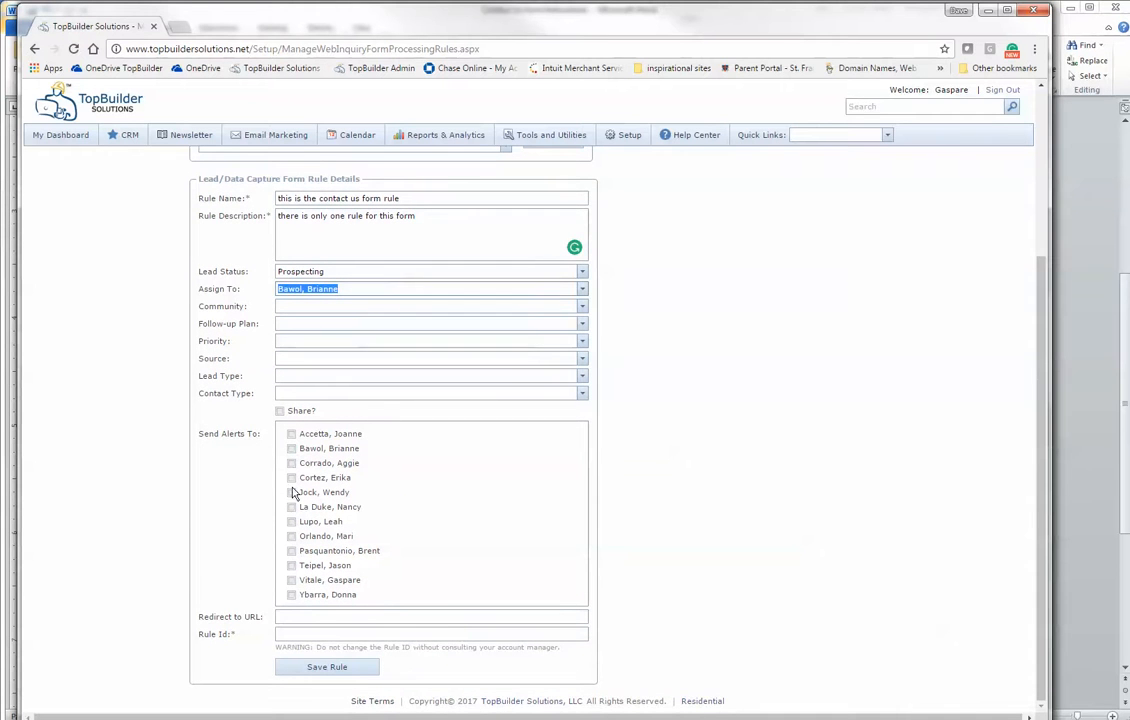
- Send alerts to the ninth staff member listed and set the rule id to CONTACTUS, as given in the Word instructions
{"action": "left_click", "coordinate": [291, 550]}
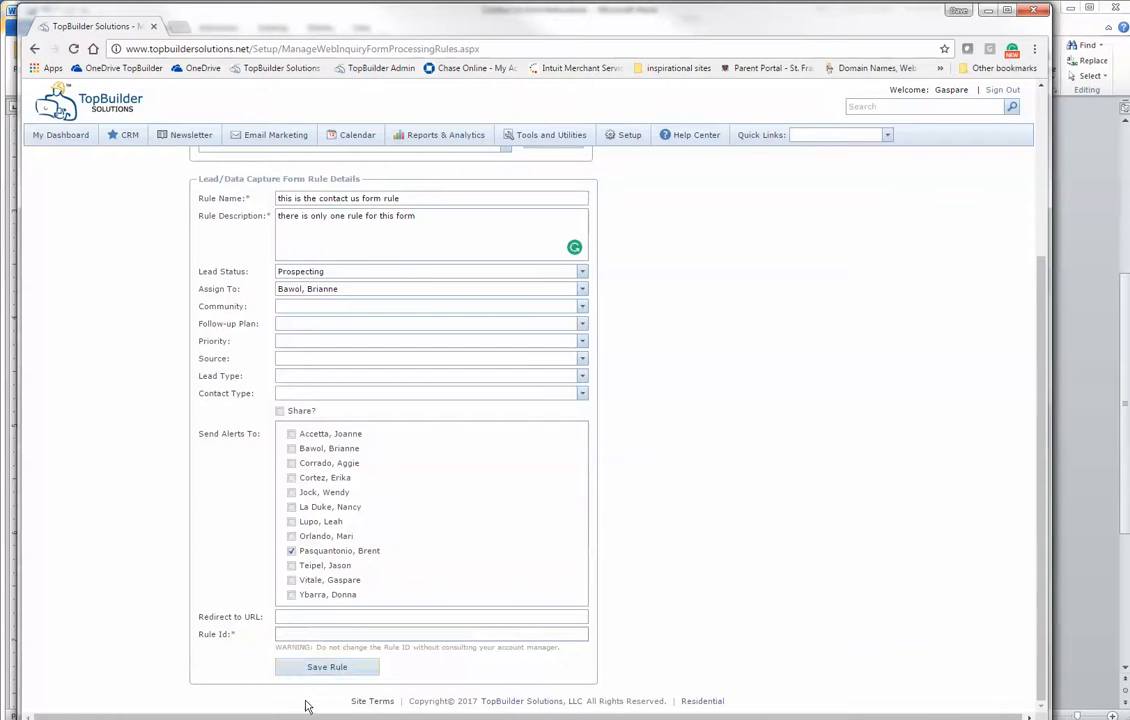
{"action": "key", "text": "alt+Tab"}
{"action": "left_click", "coordinate": [468, 446]}
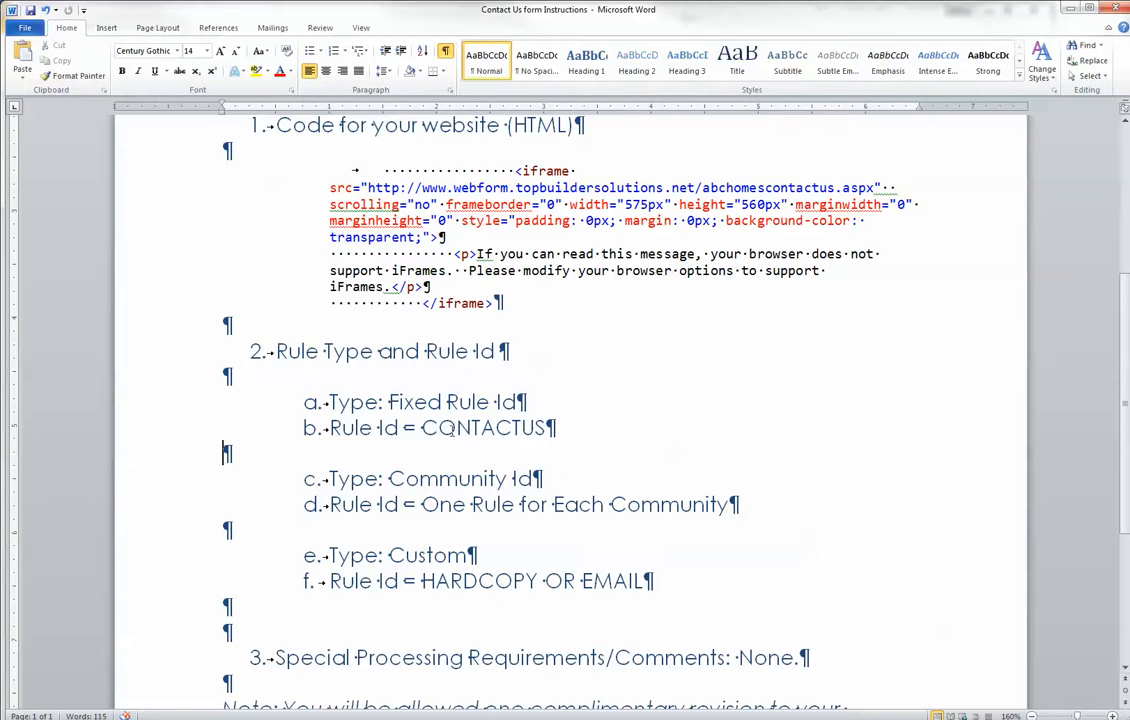
{"action": "left_click_drag", "start_coordinate": [421, 428], "coordinate": [520, 441]}
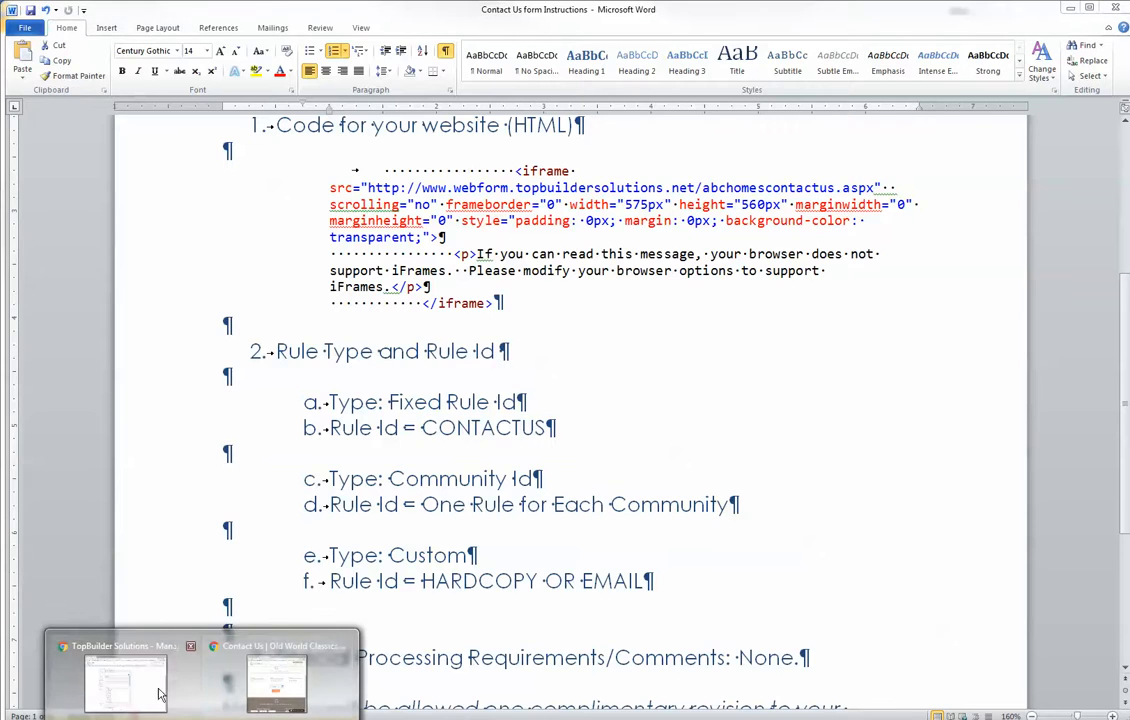
{"action": "left_click", "coordinate": [258, 632]}
{"action": "left_click", "coordinate": [313, 639]}
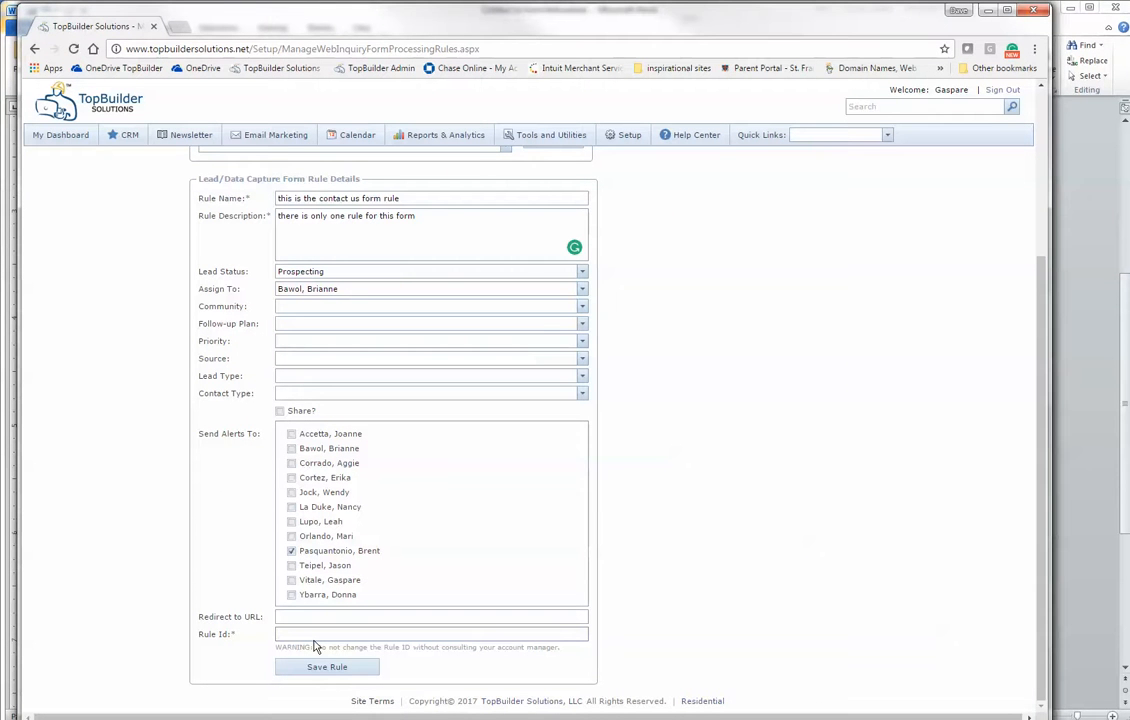
{"action": "type", "text": "CONTACTUS"}
- Set the rule's follow-up plan to Web contact form and its priority to Unknown
{"action": "left_click", "coordinate": [363, 323]}
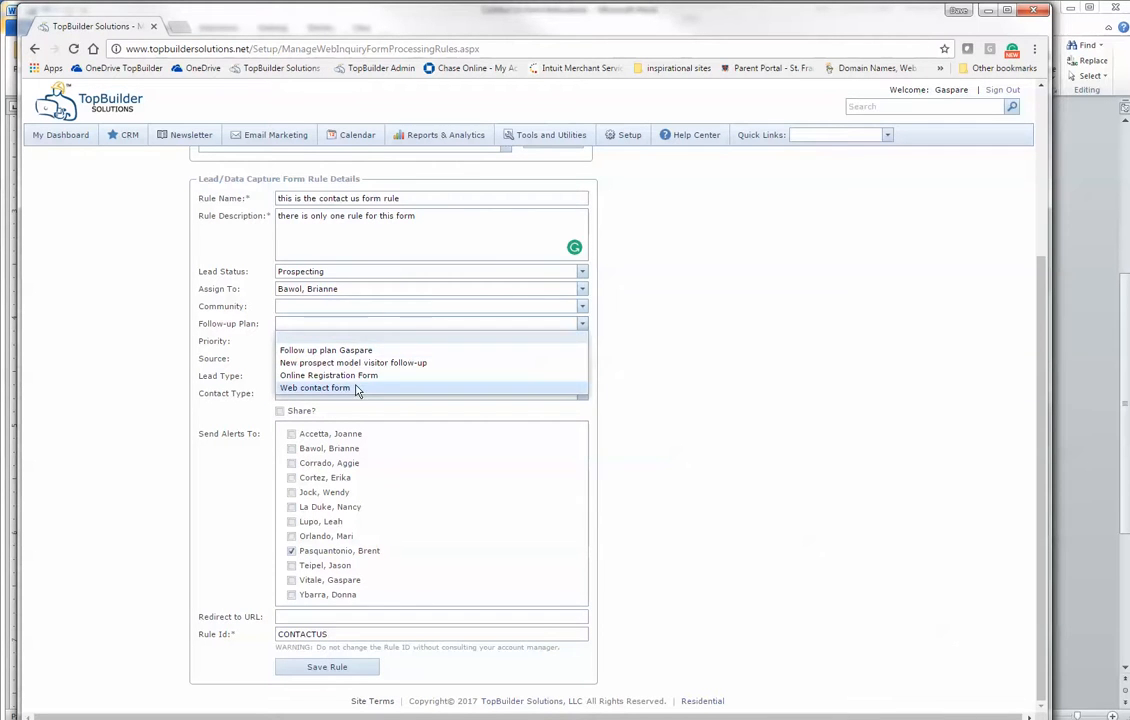
{"action": "left_click", "coordinate": [356, 390]}
{"action": "left_click", "coordinate": [310, 340]}
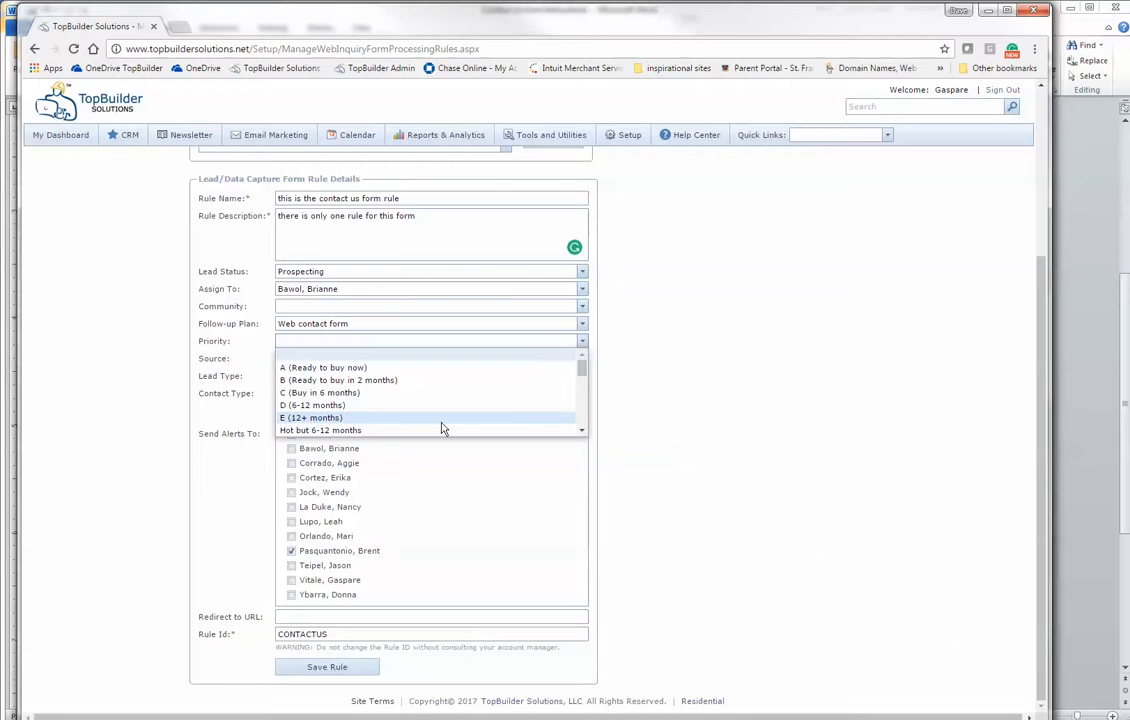
{"action": "scroll", "coordinate": [500, 395], "scroll_direction": "down", "scroll_amount": 2}
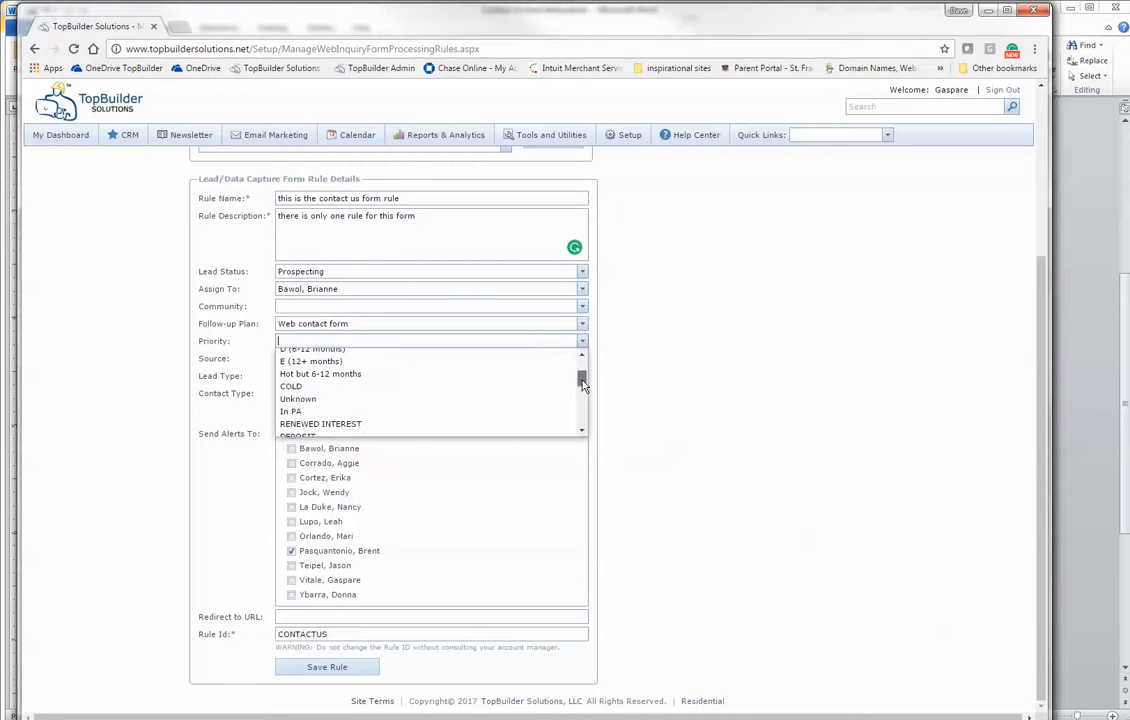
{"action": "left_click", "coordinate": [525, 396]}
- Set the rule's source to Website and its lead type to Custom Home
{"action": "left_click", "coordinate": [400, 358]}
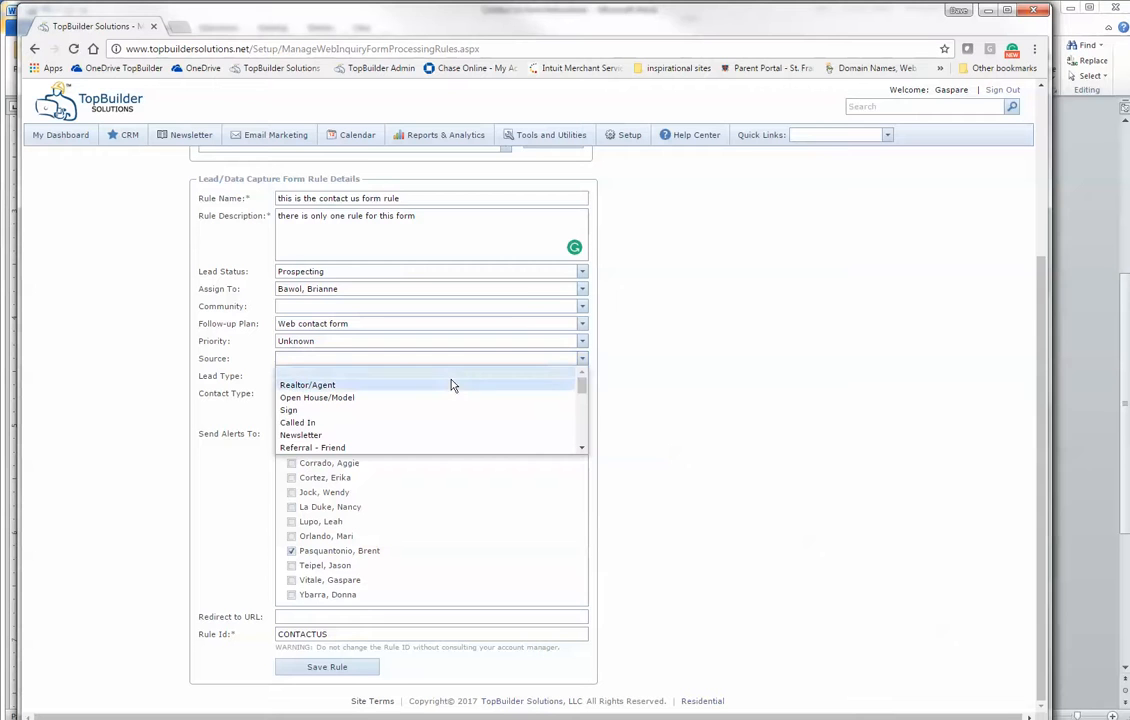
{"action": "type", "text": "we"}
{"action": "left_click", "coordinate": [408, 377]}
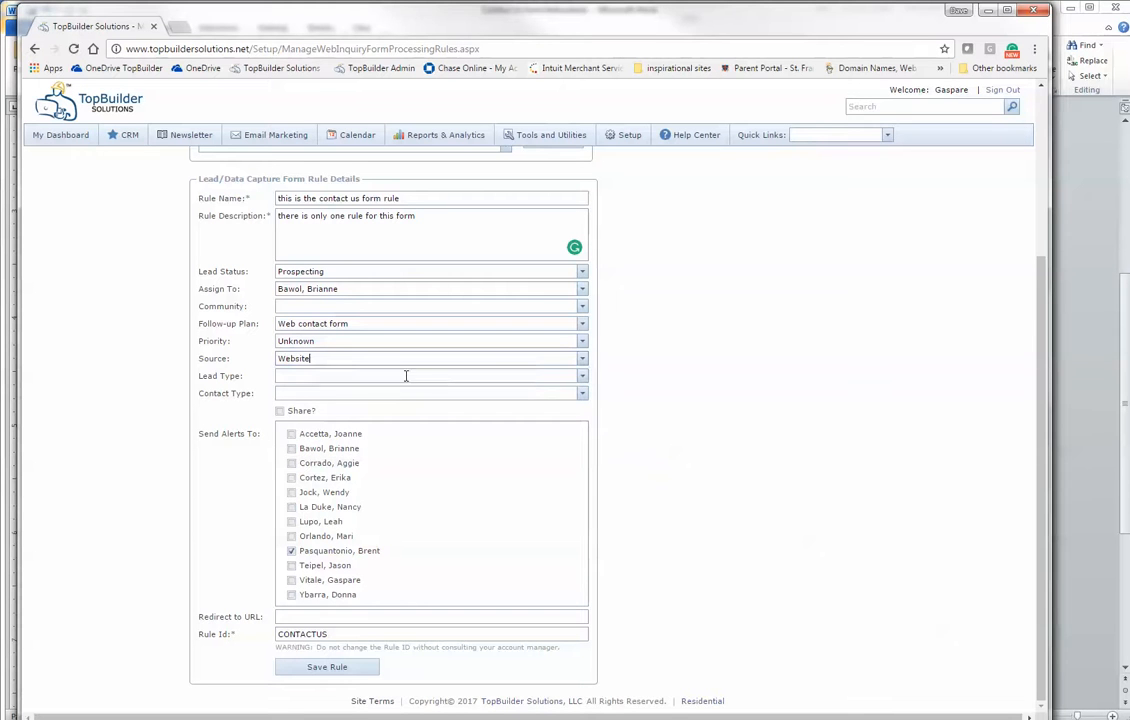
{"action": "left_click", "coordinate": [381, 377]}
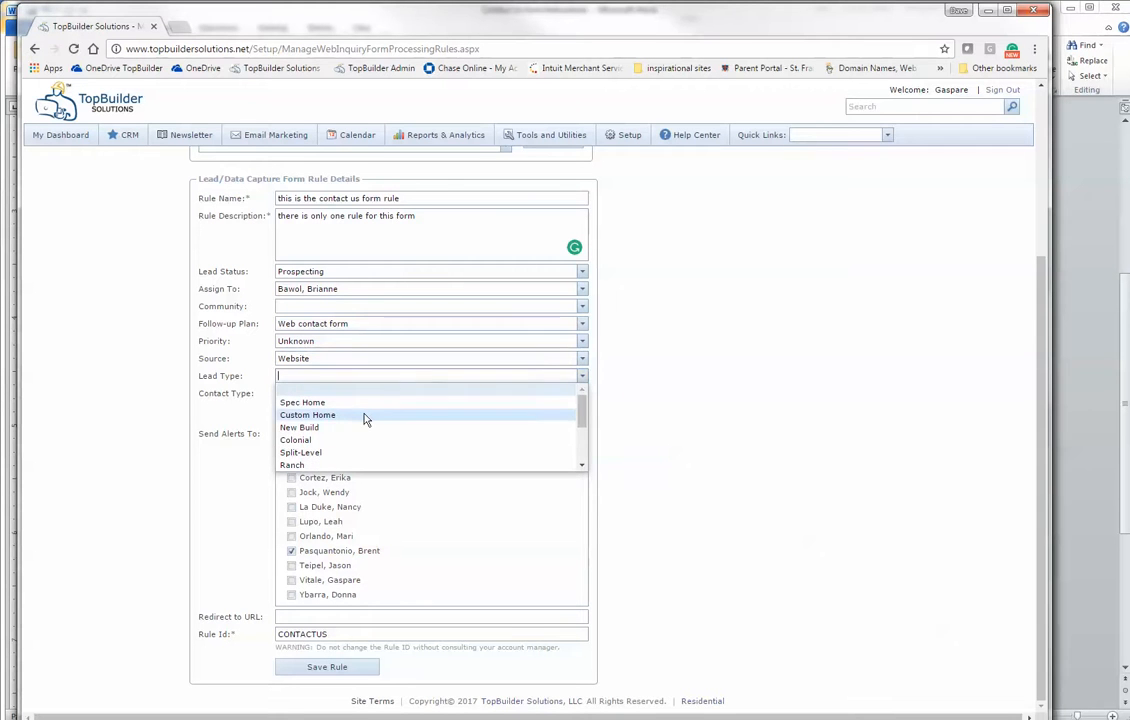
{"action": "left_click", "coordinate": [365, 420]}
- Set the contact type to Prospect and save the contact form rule
{"action": "left_click", "coordinate": [340, 393]}
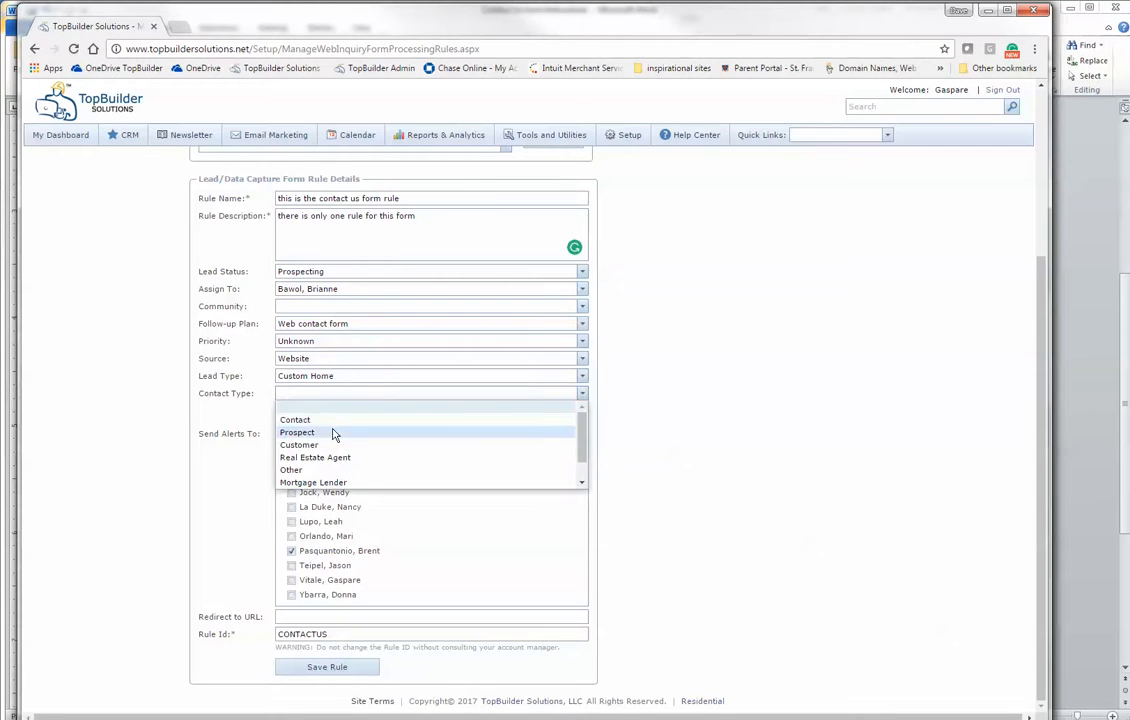
{"action": "left_click", "coordinate": [335, 433]}
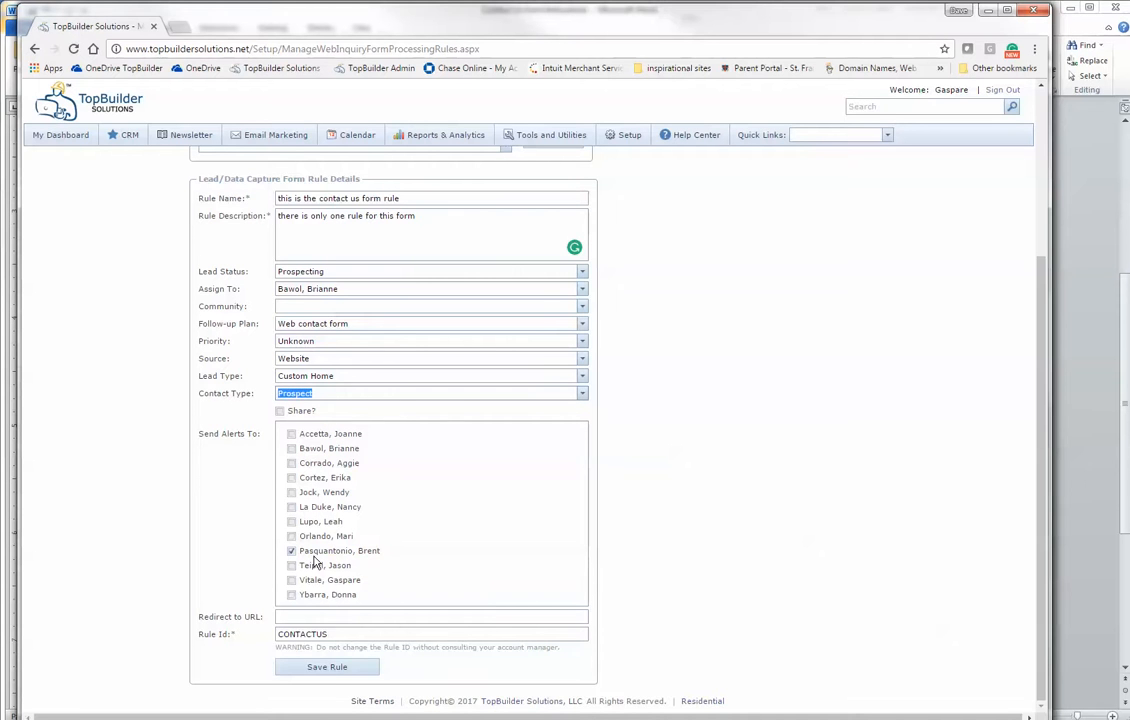
{"action": "left_click", "coordinate": [338, 667]}
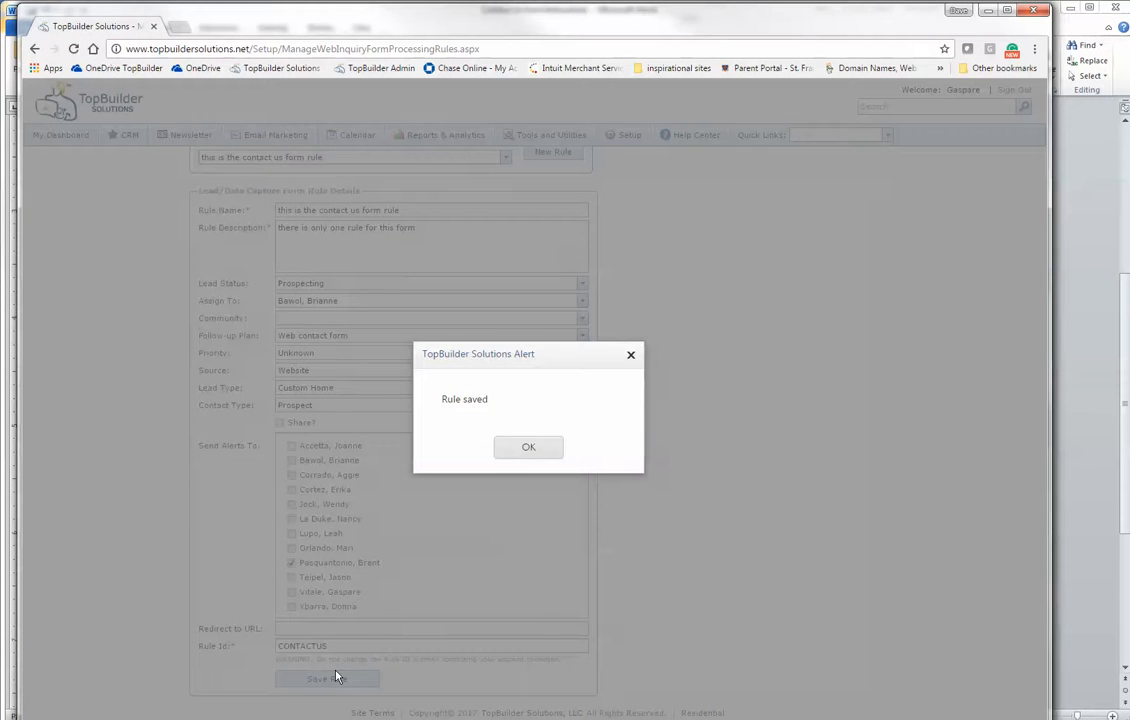
{"action": "left_click", "coordinate": [529, 452]}
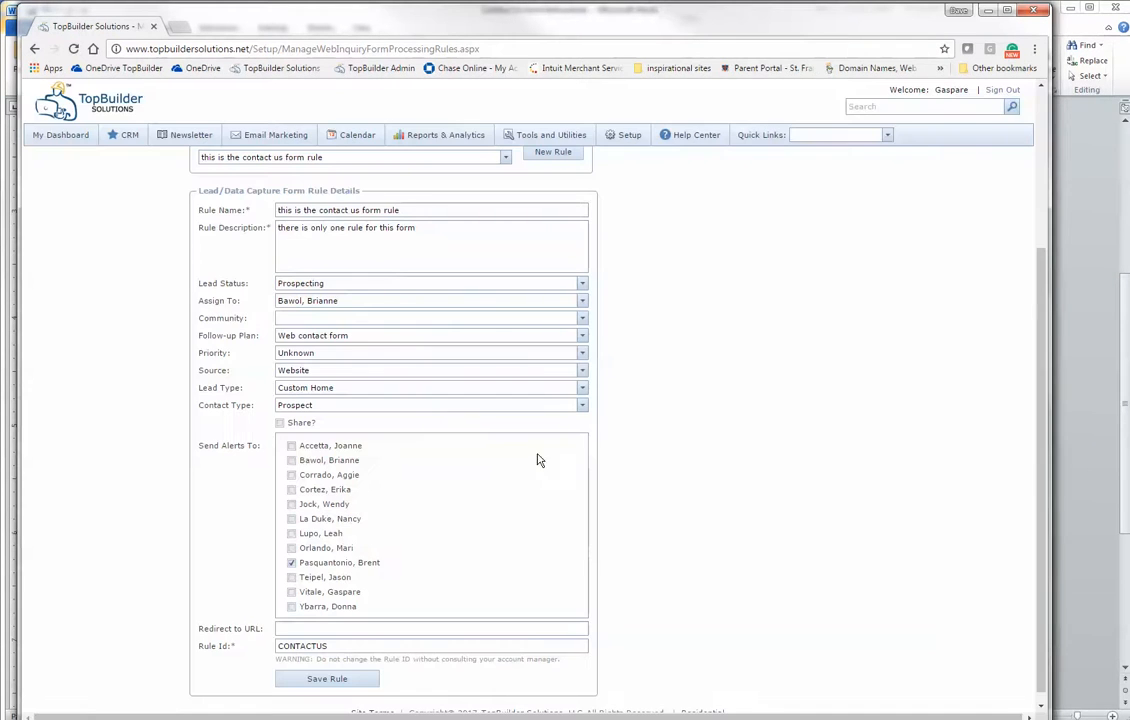
- Switch to the Word instructions and highlight the Community Id rule type
{"action": "scroll", "coordinate": [382, 283], "scroll_direction": "up", "scroll_amount": 1}
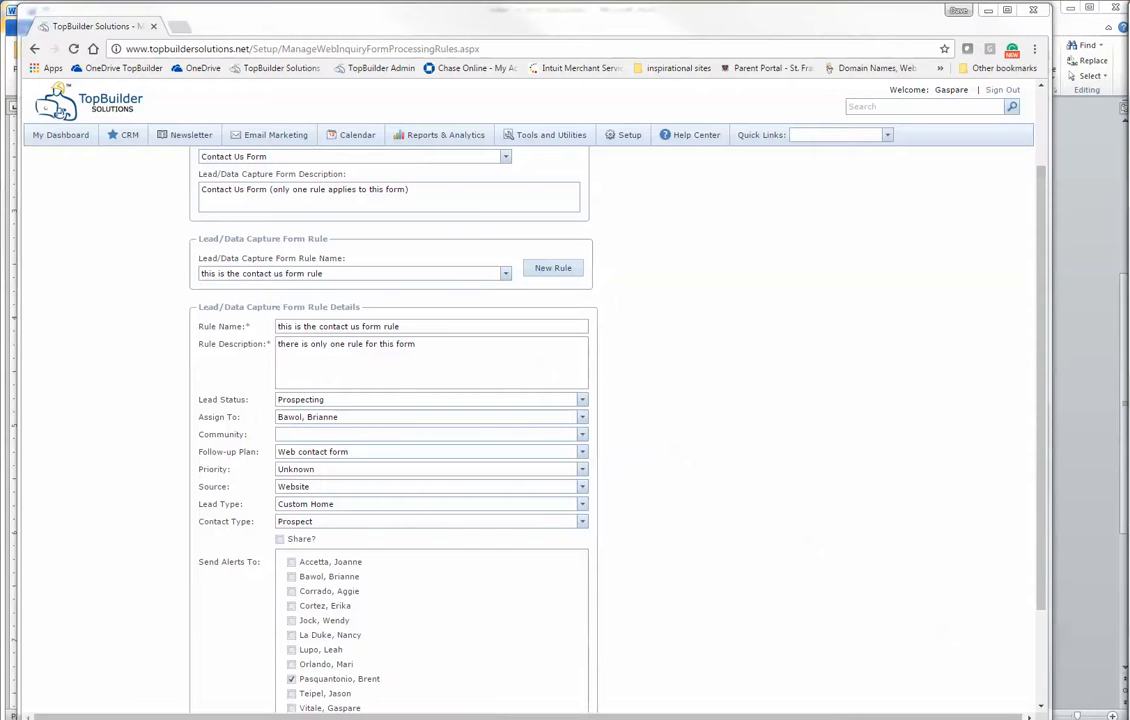
{"action": "key", "text": "alt+Tab"}
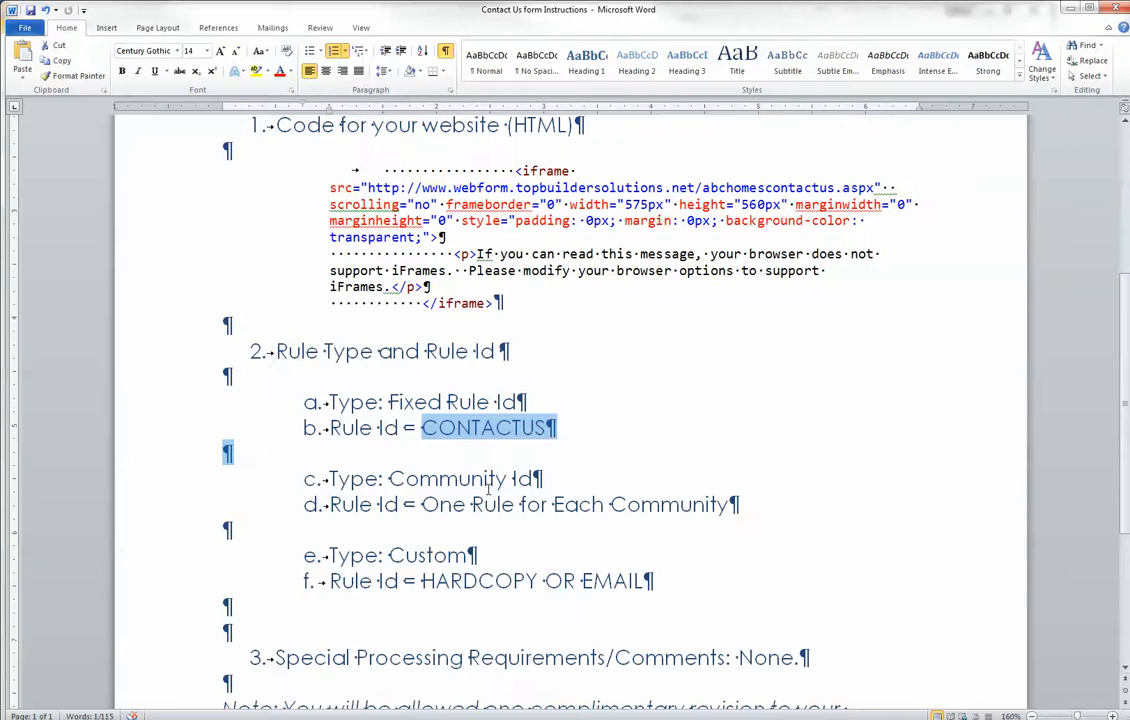
{"action": "left_click", "coordinate": [489, 480]}
{"action": "left_click_drag", "start_coordinate": [389, 479], "coordinate": [534, 479]}
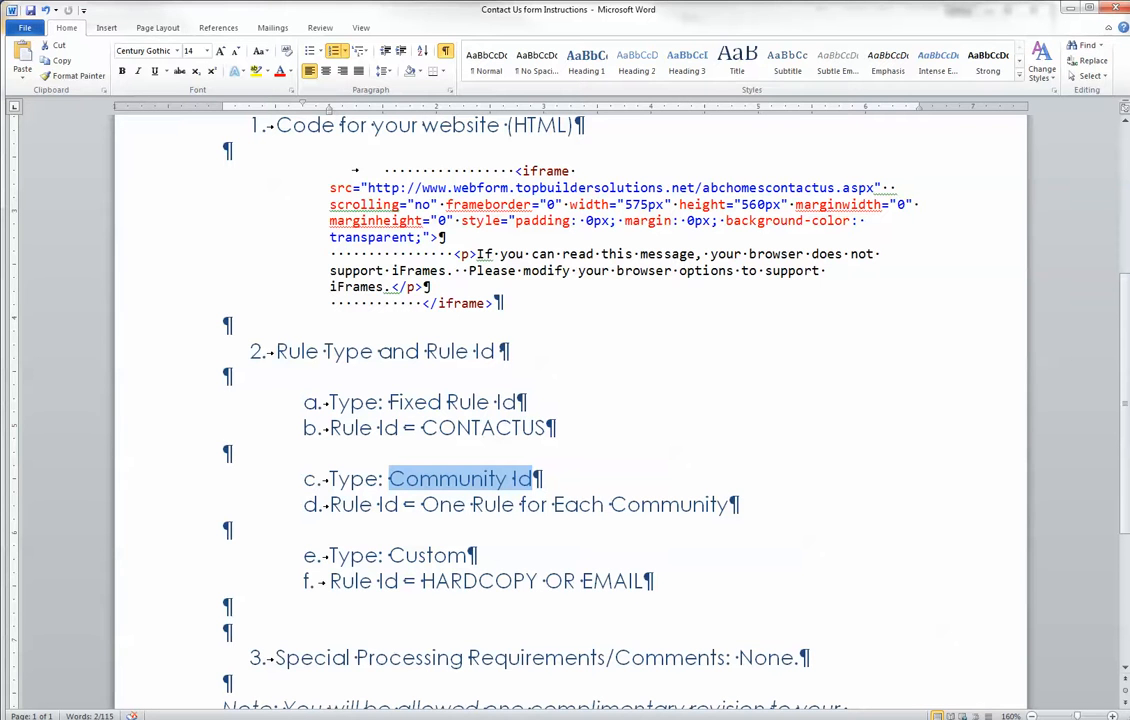
- Switch back to TopBuilder in Chrome, open the communities setup and highlight the ID of the Copper Hills community
{"action": "left_click", "coordinate": [202, 718]}
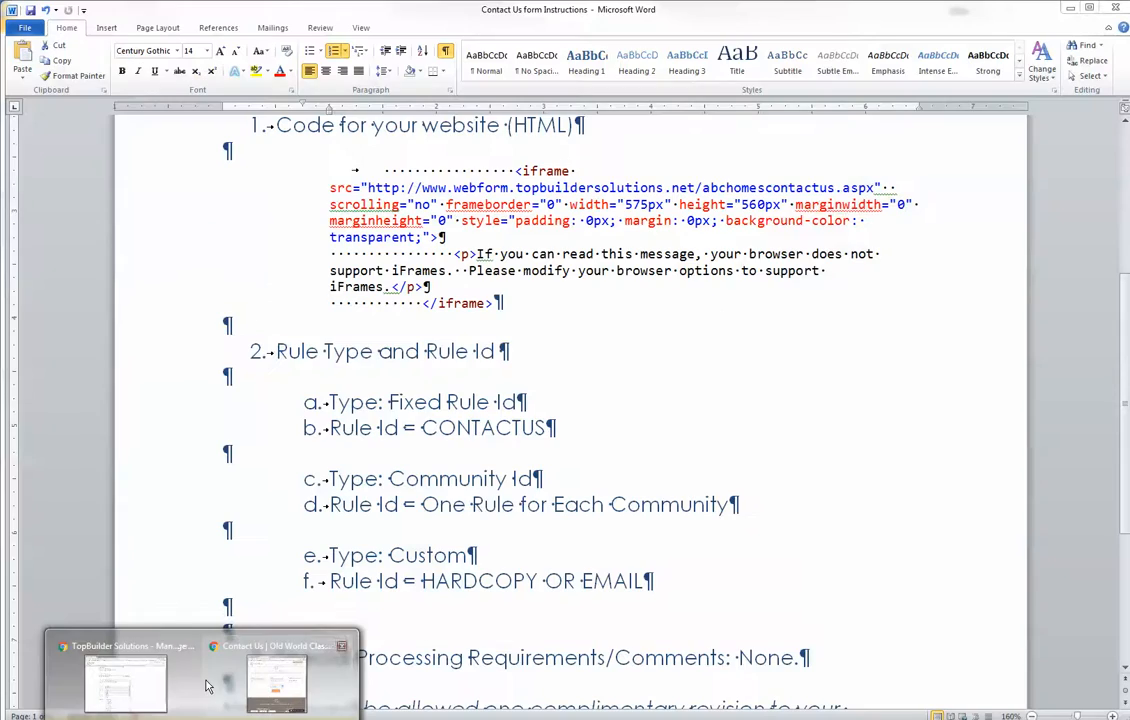
{"action": "left_click", "coordinate": [204, 686]}
{"action": "mouse_move", "coordinate": [630, 137]}
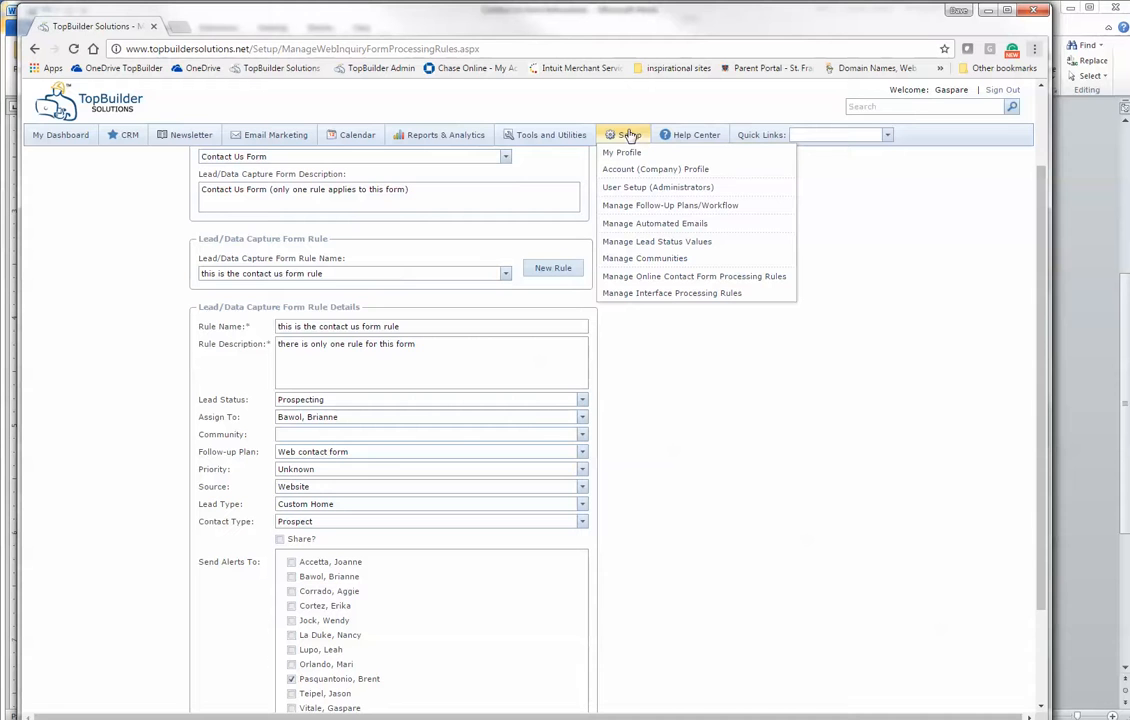
{"action": "left_click", "coordinate": [650, 258]}
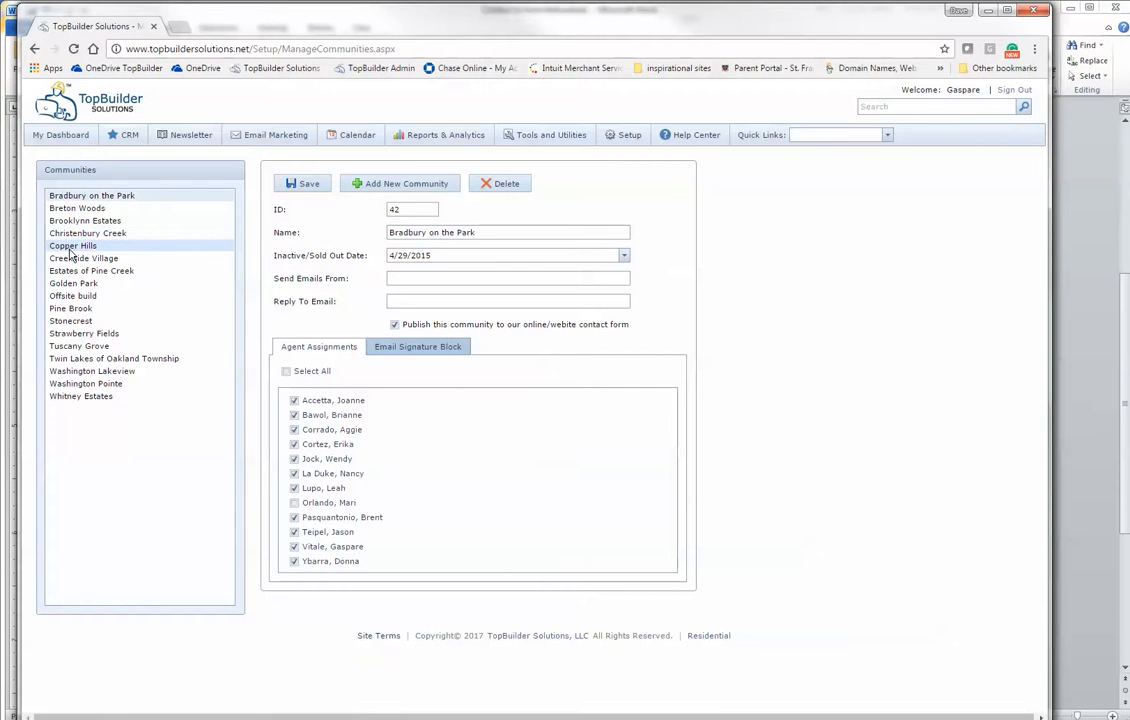
{"action": "left_click", "coordinate": [72, 248]}
{"action": "double_click", "coordinate": [392, 209]}
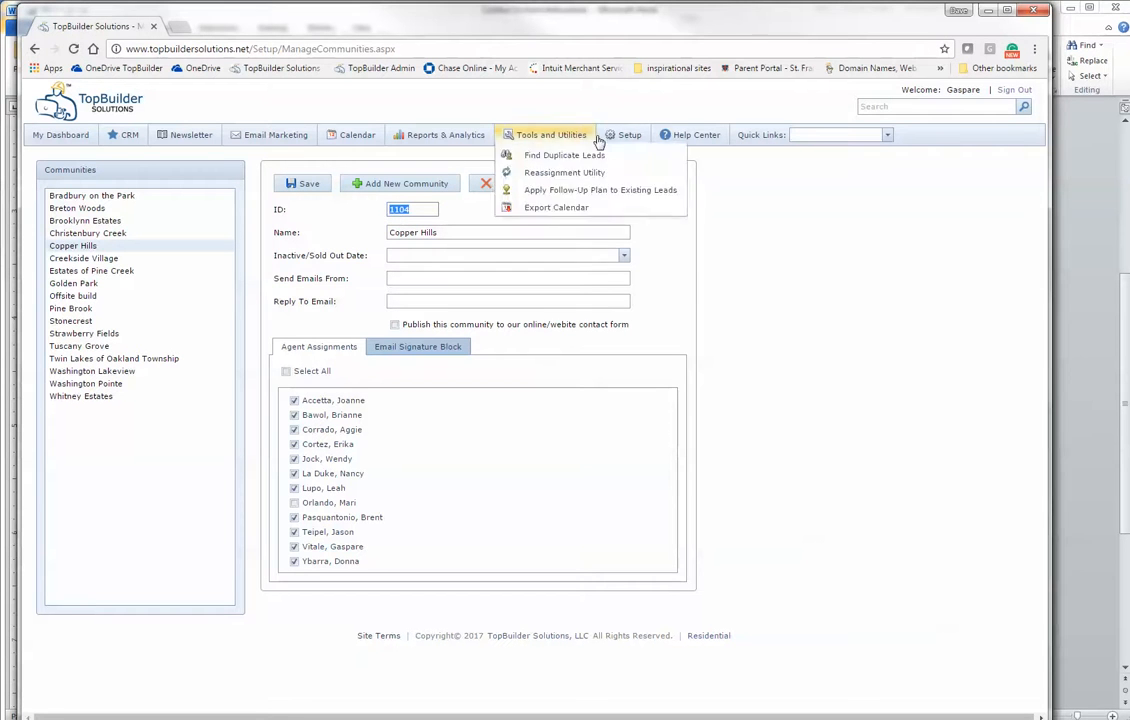
- Open the online contact form processing rules and highlight the rule id of the Guest Registration Form rule
{"action": "mouse_move", "coordinate": [626, 135]}
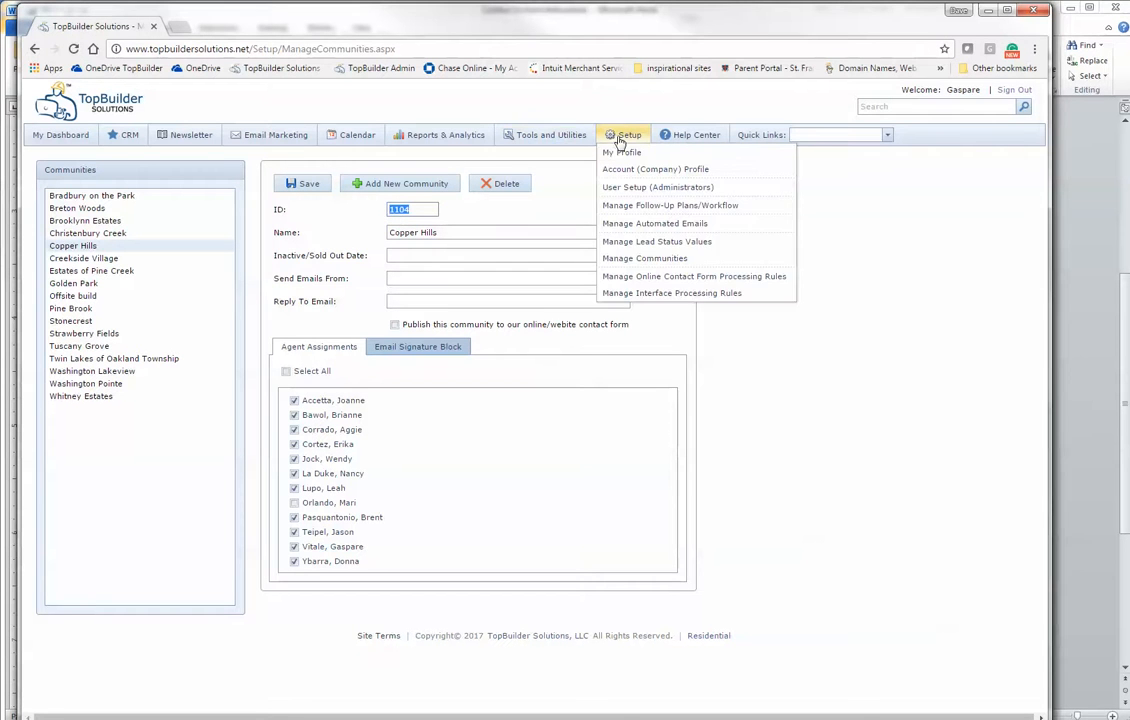
{"action": "left_click", "coordinate": [650, 277]}
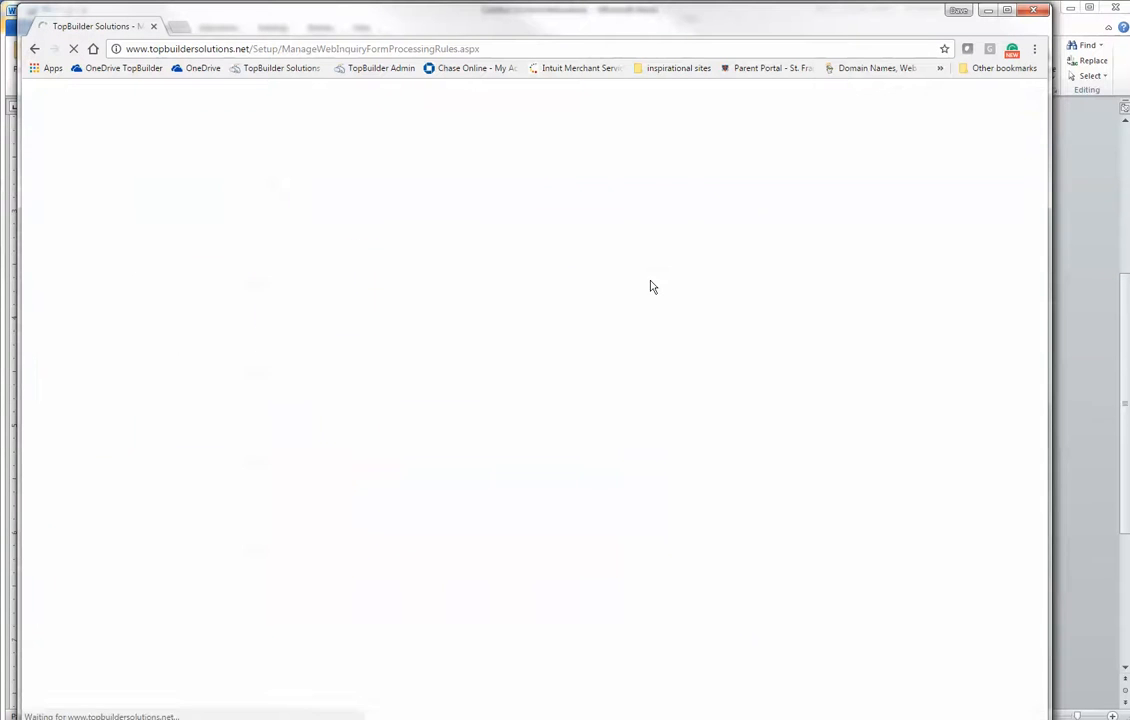
{"action": "scroll", "coordinate": [749, 459], "scroll_direction": "down", "scroll_amount": 3}
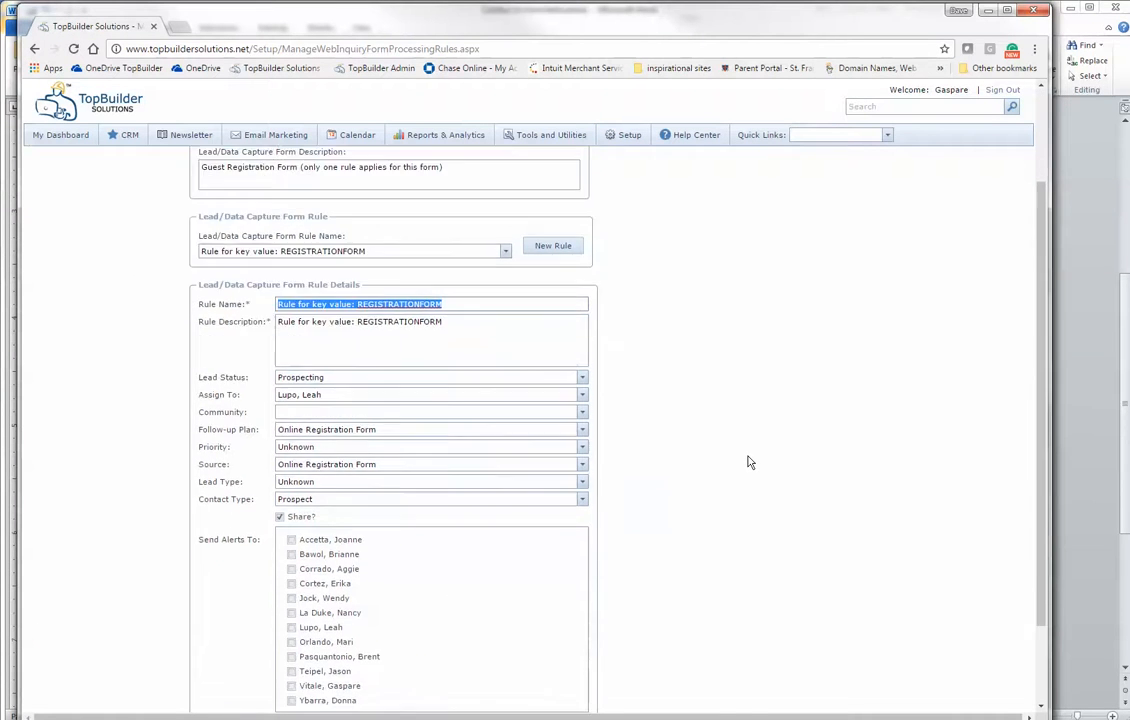
{"action": "double_click", "coordinate": [350, 634]}
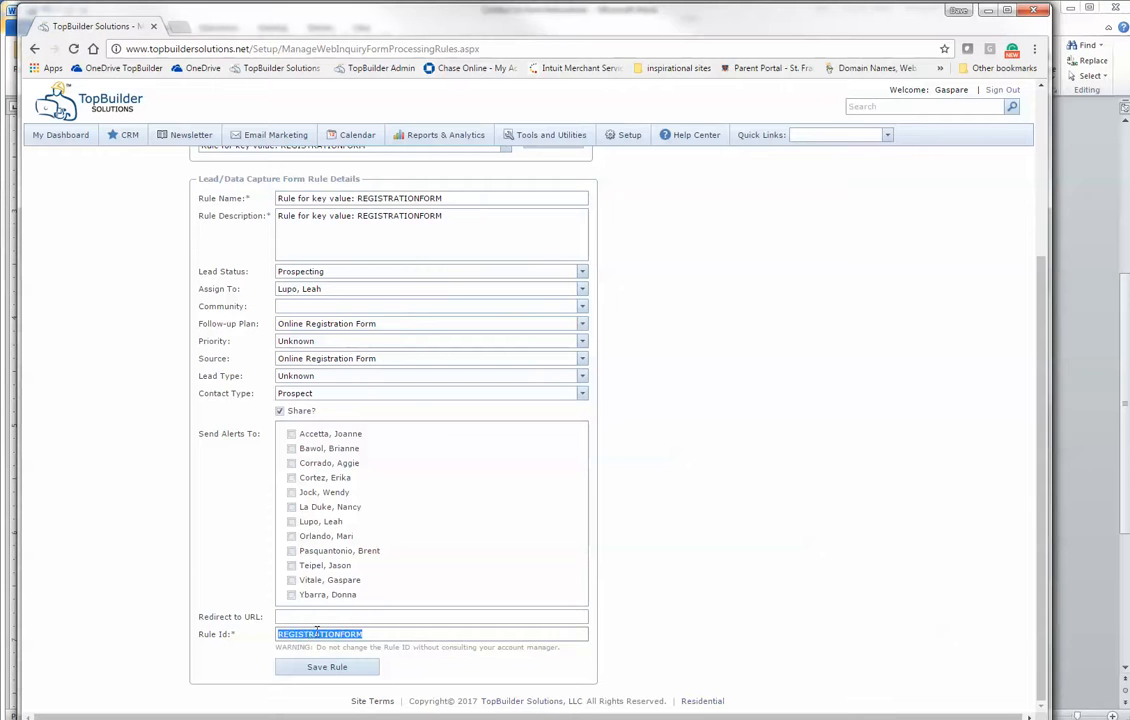
- Reopen the online contact form processing rules page from the setup options
{"action": "scroll", "coordinate": [378, 572], "scroll_direction": "up", "scroll_amount": 3}
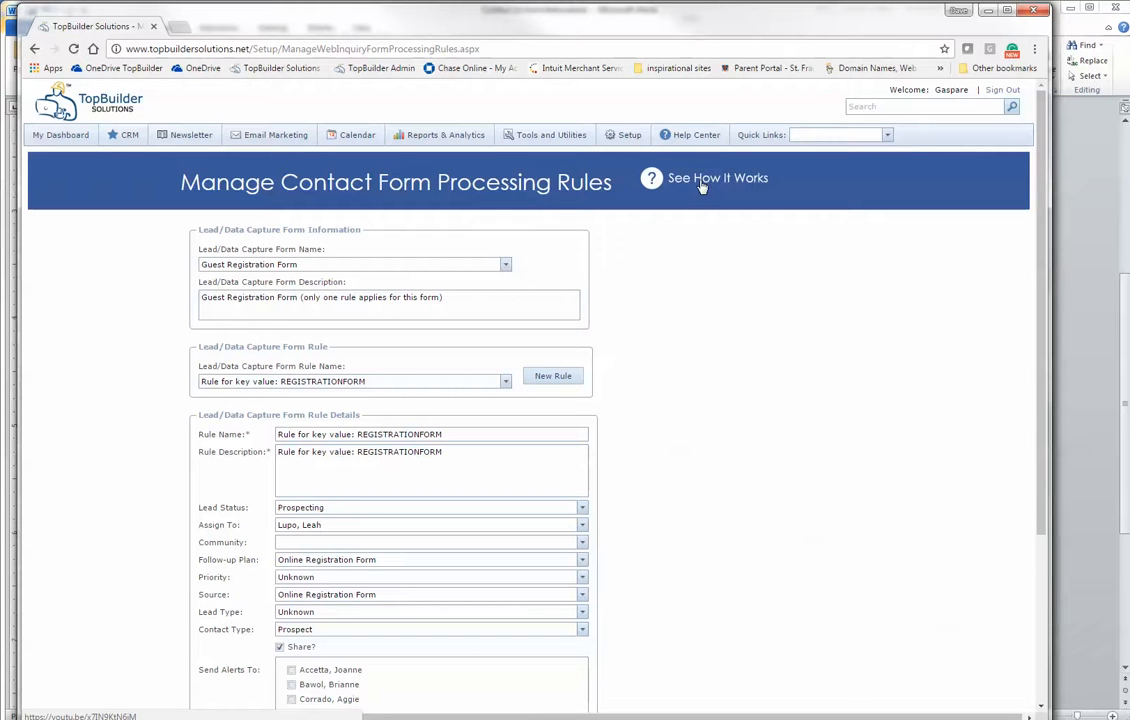
{"action": "left_click", "coordinate": [628, 135]}
{"action": "left_click", "coordinate": [636, 277]}
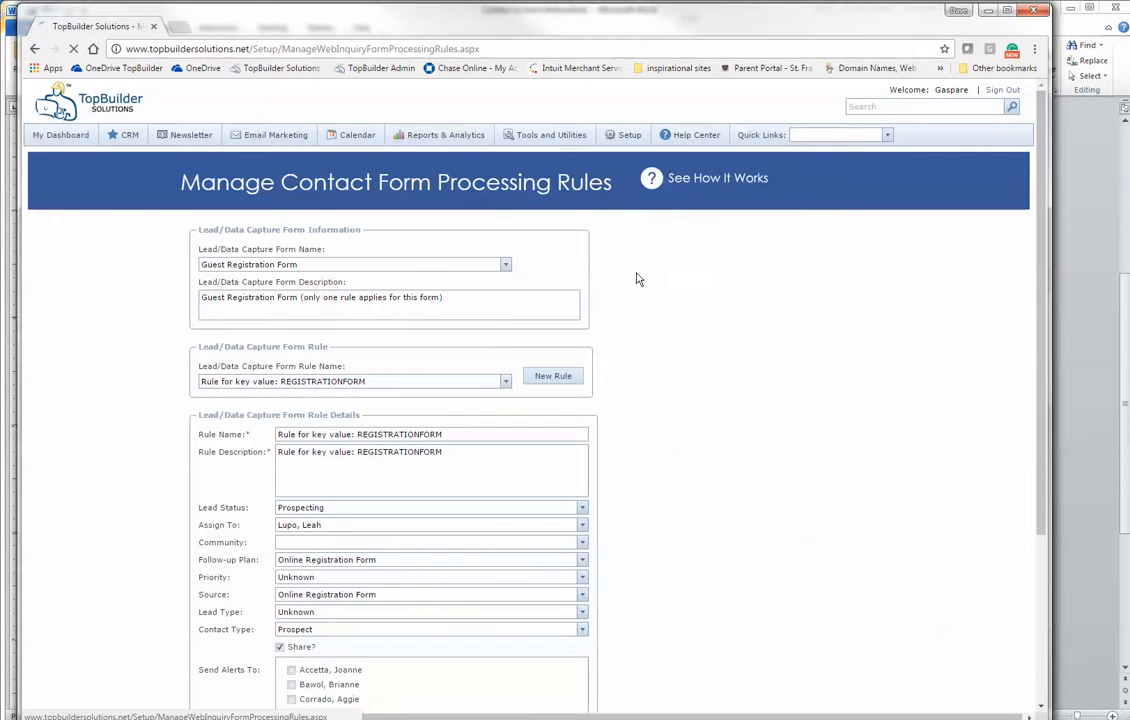